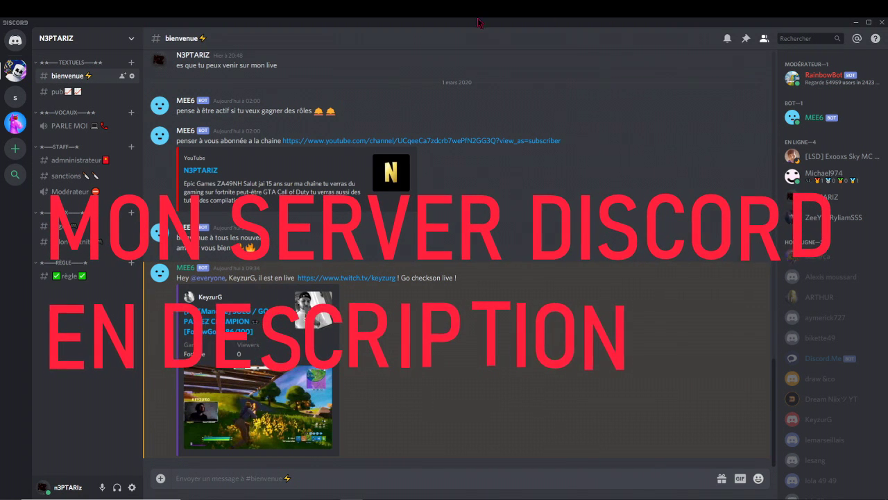
Step: View the pub channel and return to the bienvenue channel
{"action": "left_click", "coordinate": [48, 97]}
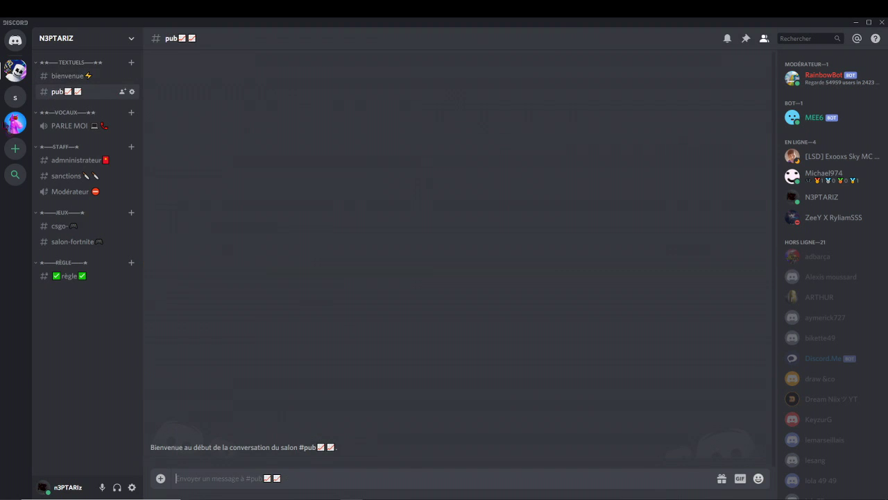
{"action": "left_click", "coordinate": [67, 76]}
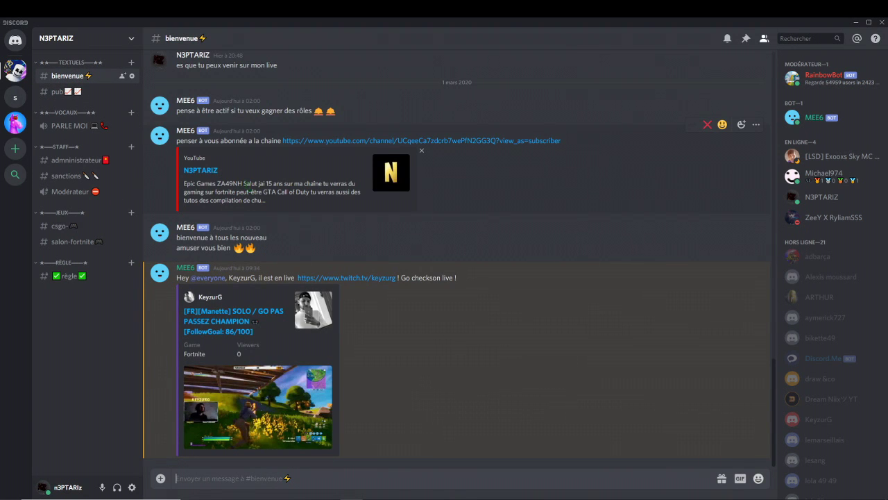
Step: Look at the form for creating a new server and leave it without creating one
{"action": "left_click", "coordinate": [14, 147]}
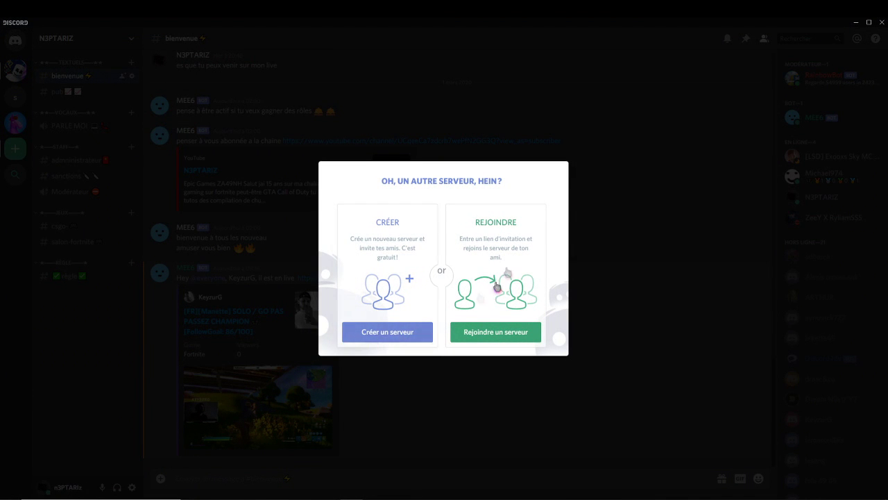
{"action": "left_click", "coordinate": [660, 197]}
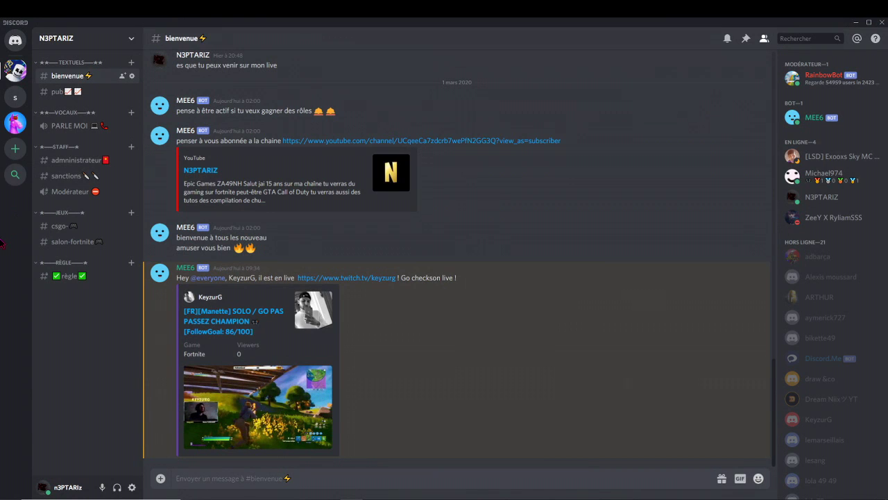
{"action": "left_click", "coordinate": [15, 147]}
{"action": "left_click", "coordinate": [382, 331]}
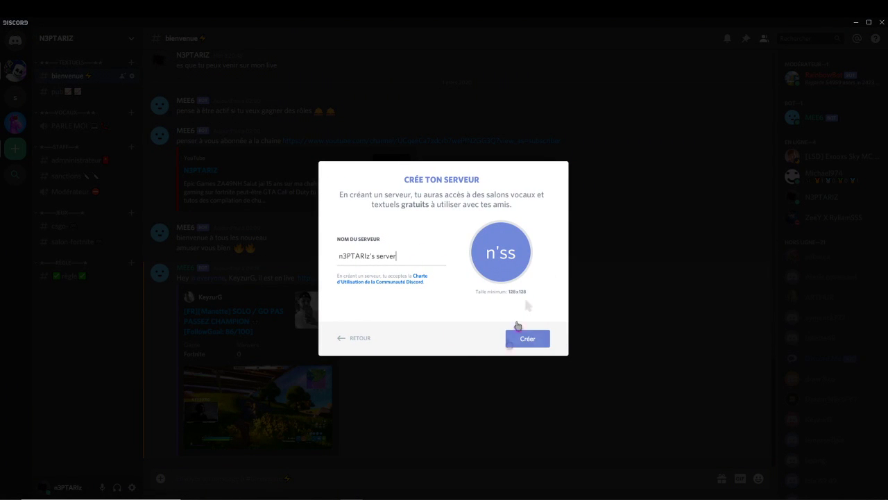
{"action": "left_click", "coordinate": [129, 42]}
Step: Open the roles in the N3PTARIZ server settings and examine the Modérateur role's name and options
{"action": "left_click", "coordinate": [129, 42]}
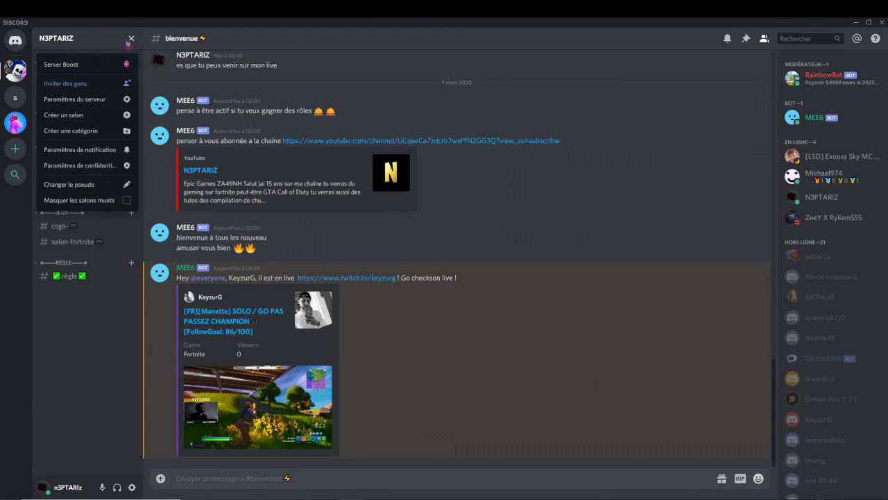
{"action": "left_click", "coordinate": [70, 104]}
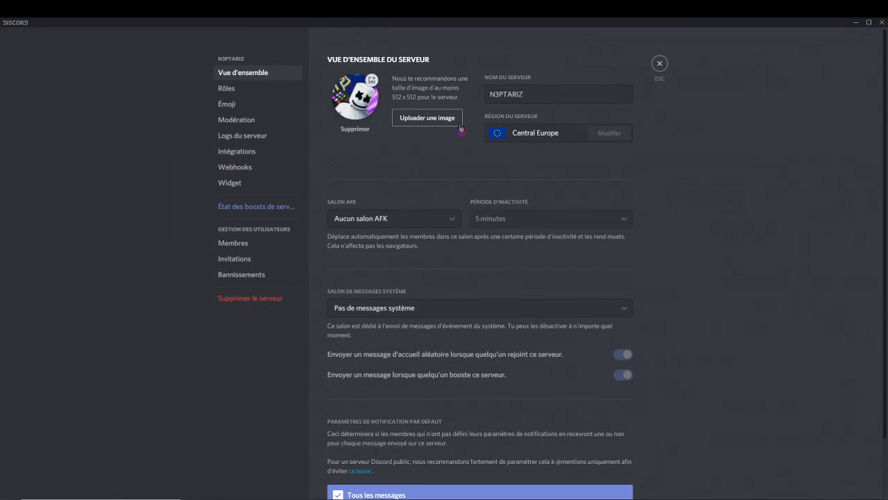
{"action": "left_click", "coordinate": [255, 93]}
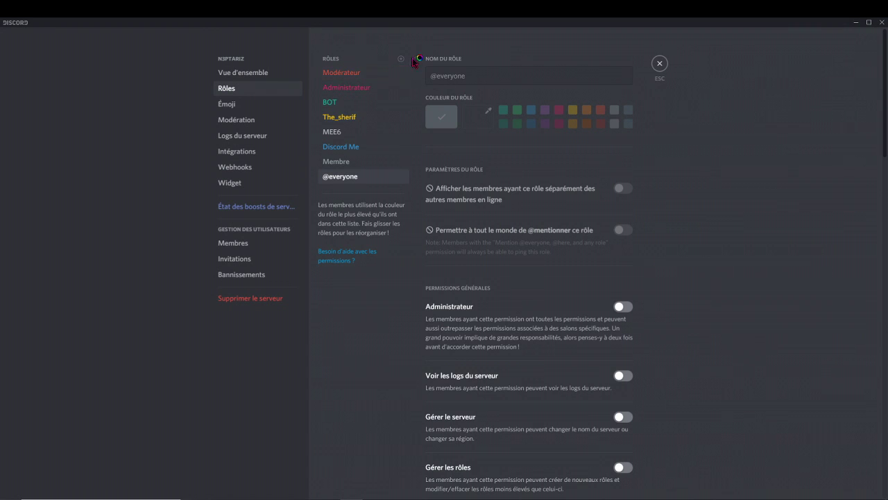
{"action": "left_click", "coordinate": [347, 75]}
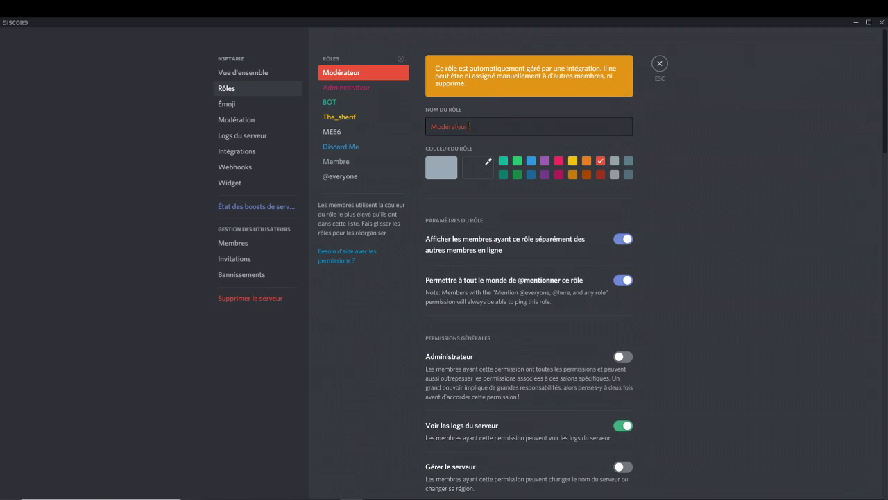
{"action": "double_click", "coordinate": [483, 125]}
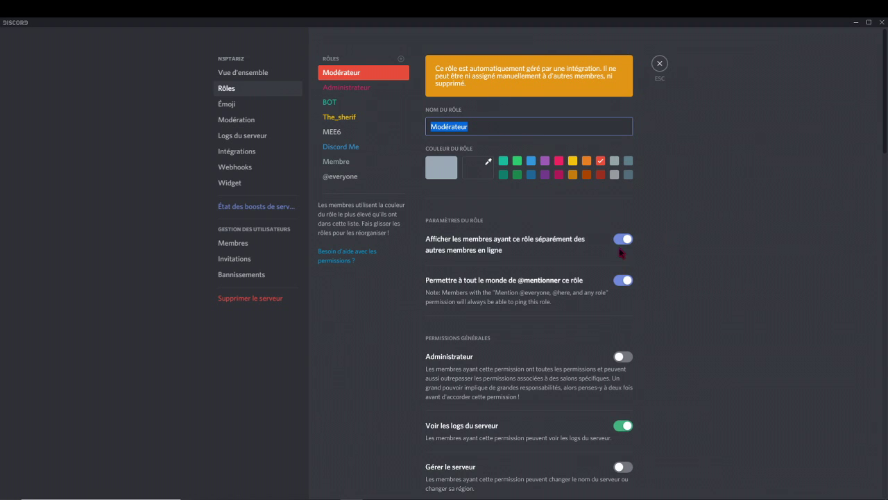
Step: Examine the Administrateur role's colour, display options and general permissions
{"action": "left_click", "coordinate": [342, 87]}
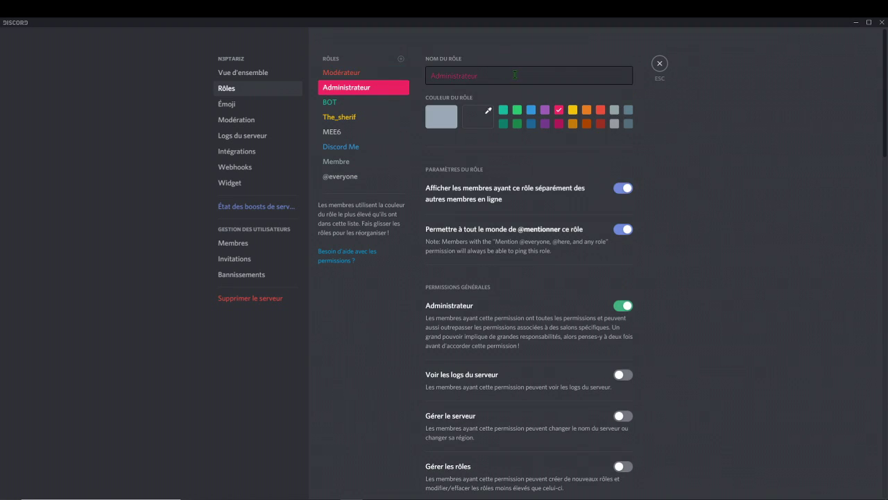
{"action": "left_click", "coordinate": [506, 138]}
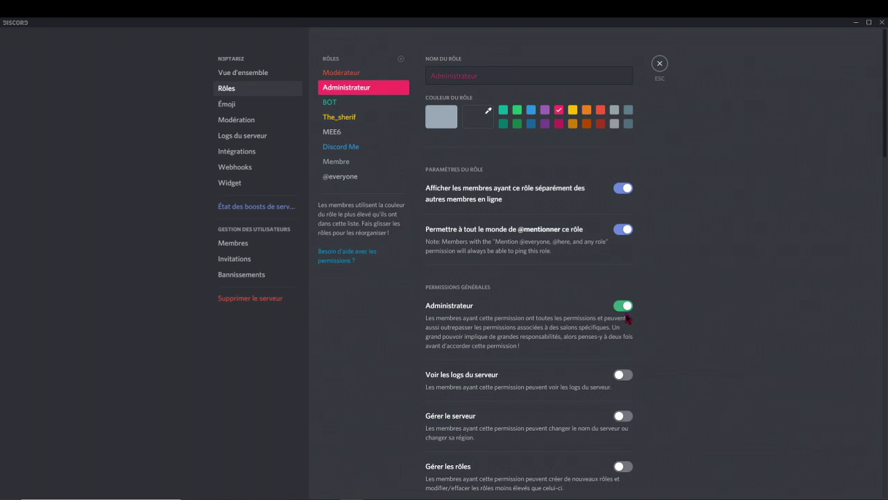
{"action": "scroll", "coordinate": [584, 336], "scroll_direction": "down", "scroll_amount": 7}
{"action": "scroll", "coordinate": [577, 372], "scroll_direction": "up", "scroll_amount": 7}
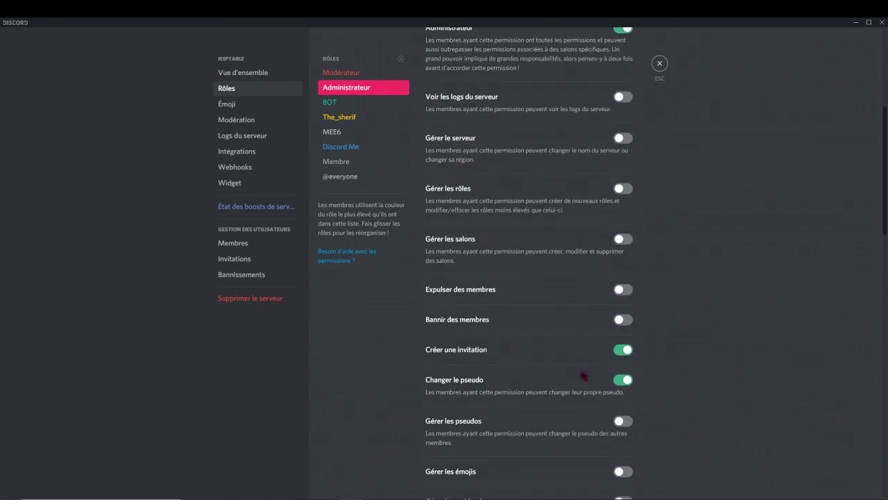
Step: Examine the BOT and Membre roles, and close the server settings
{"action": "left_click", "coordinate": [351, 104]}
{"action": "left_click_drag", "start_coordinate": [493, 78], "coordinate": [401, 77]}
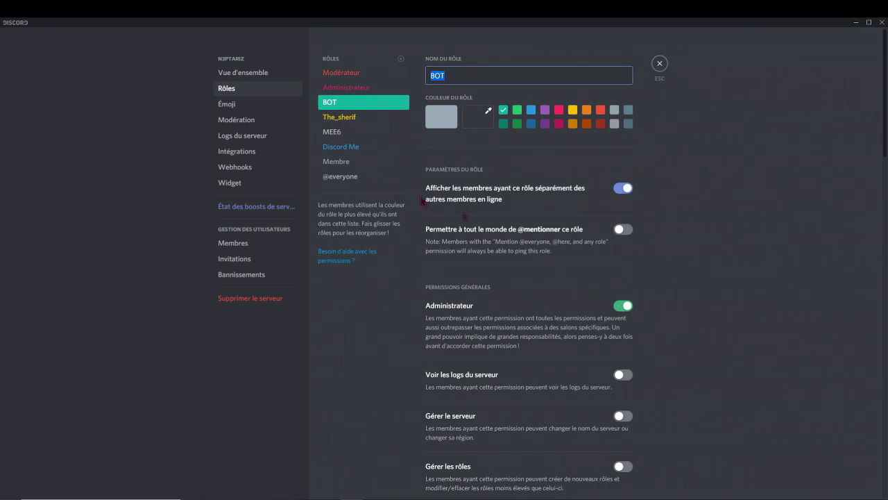
{"action": "left_click", "coordinate": [347, 161]}
{"action": "double_click", "coordinate": [488, 77]}
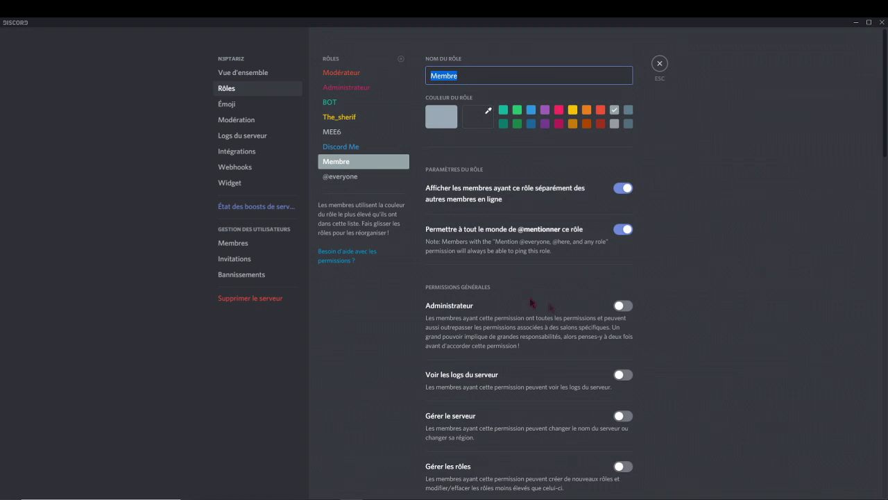
{"action": "key", "text": "Escape"}
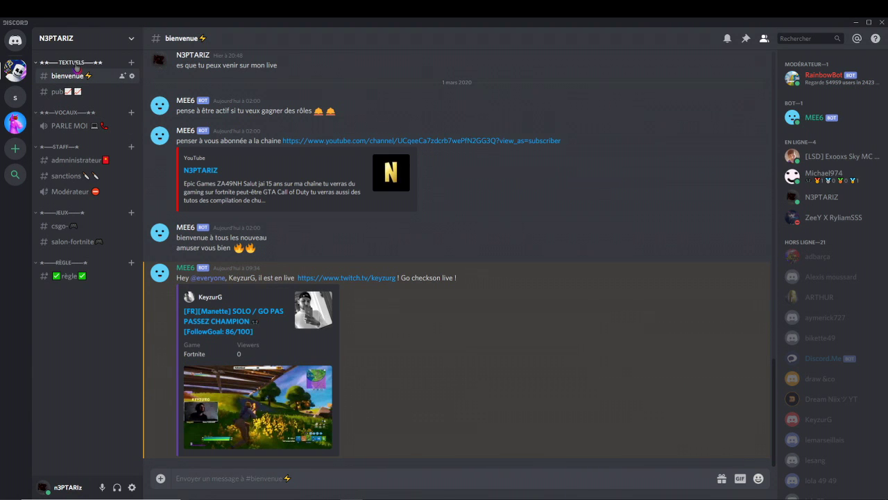
Step: Examine the textuels category's decorated name and the decorative lines page in the browser, and close the category settings
{"action": "right_click", "coordinate": [76, 66]}
{"action": "left_click", "coordinate": [121, 124]}
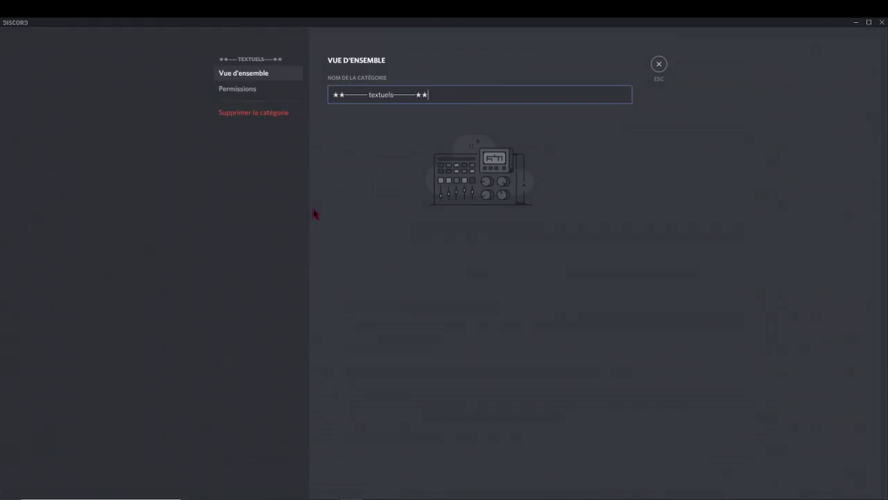
{"action": "left_click_drag", "start_coordinate": [429, 93], "coordinate": [401, 94]}
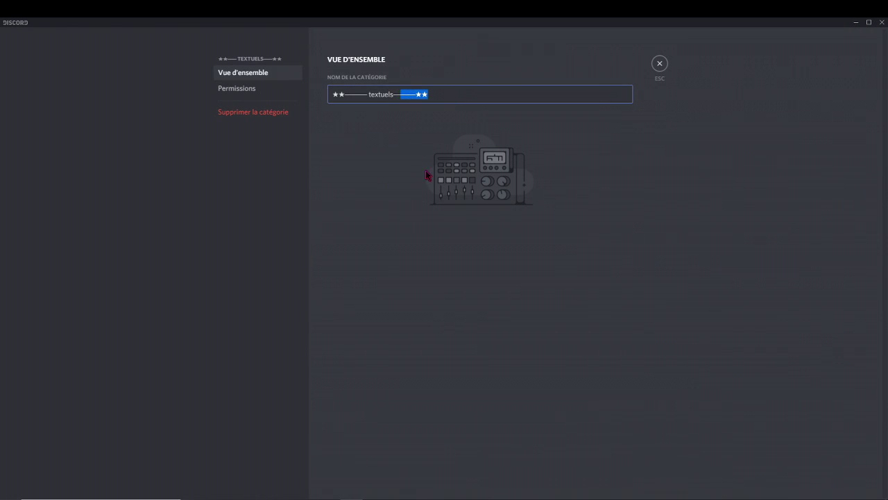
{"action": "key", "text": "alt+Tab"}
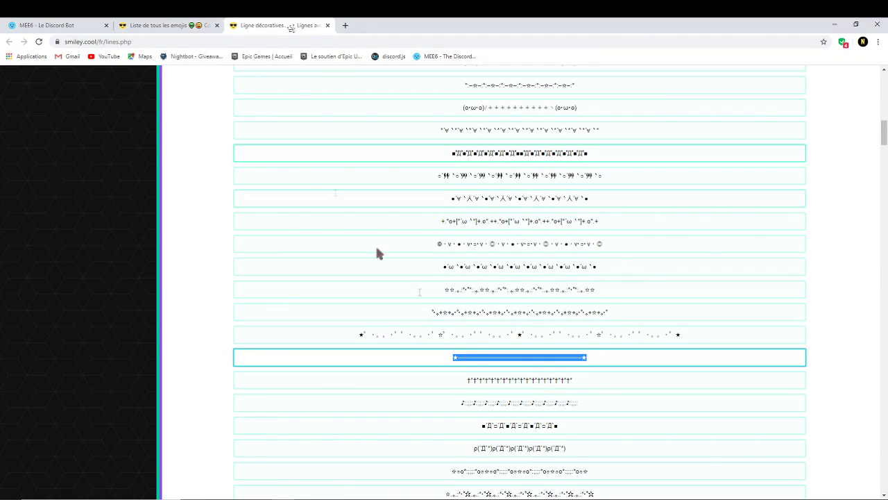
{"action": "key", "text": "alt+Tab"}
{"action": "left_click", "coordinate": [442, 95]}
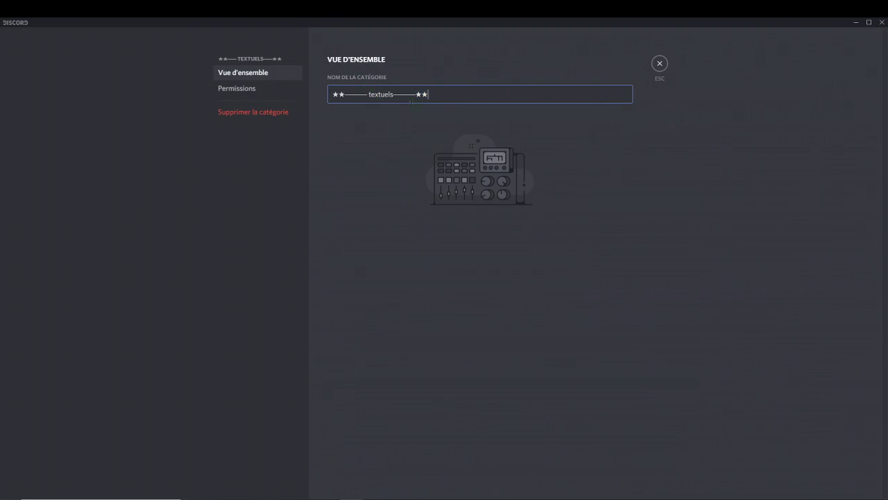
{"action": "left_click", "coordinate": [653, 64]}
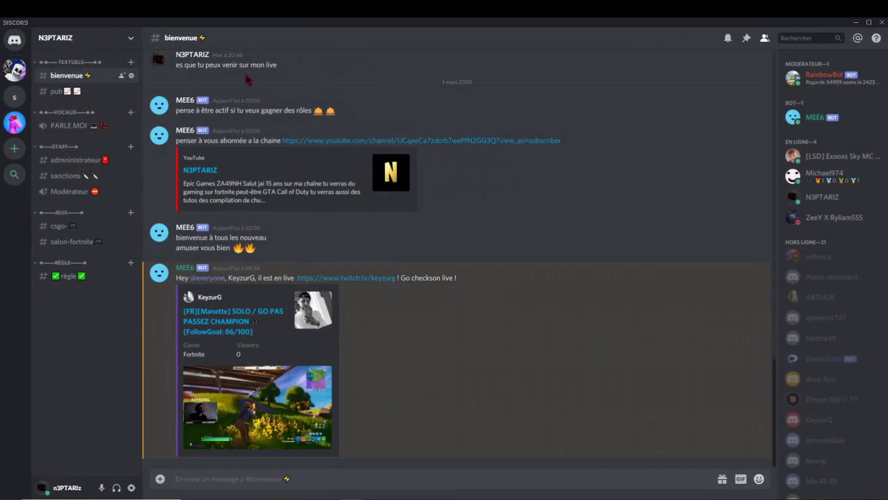
Step: Open the channel creation form for textuels, consult the emoji list and MEE6 dashboard in the browser, and cancel the form
{"action": "left_click", "coordinate": [132, 63]}
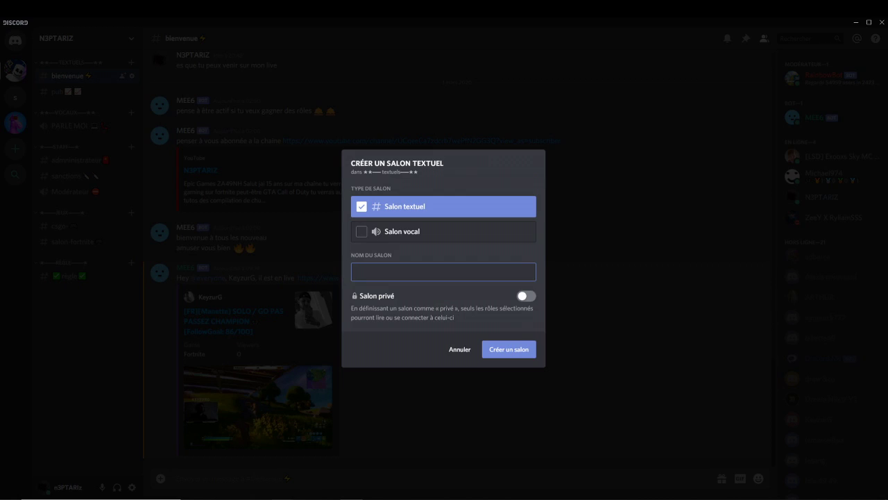
{"action": "key", "text": "alt+Tab"}
{"action": "left_click", "coordinate": [204, 24]}
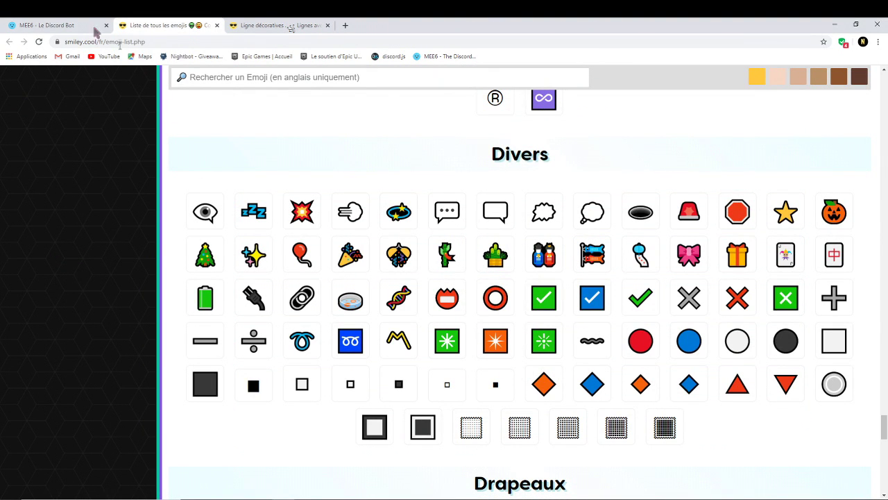
{"action": "left_click", "coordinate": [44, 25]}
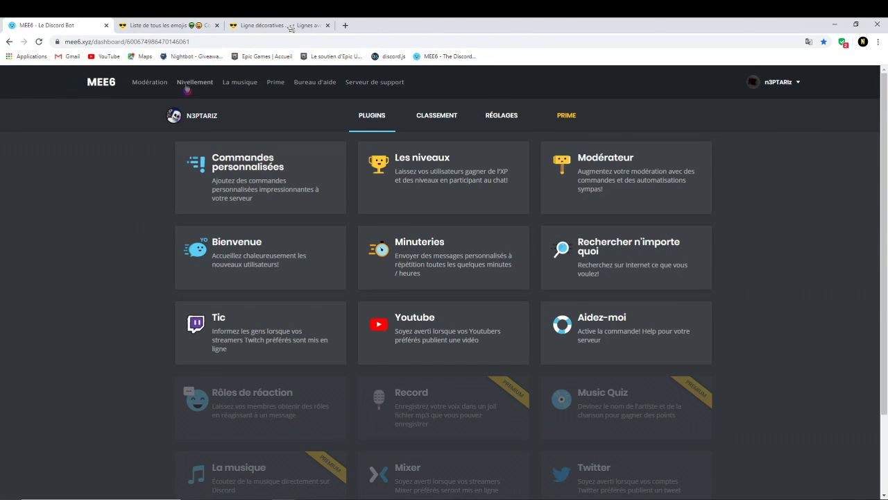
{"action": "left_click", "coordinate": [167, 25]}
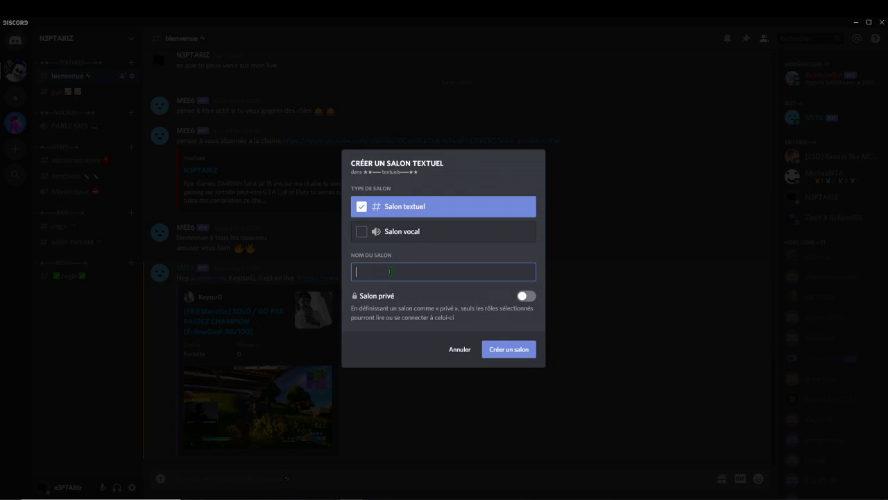
{"action": "left_click", "coordinate": [459, 350]}
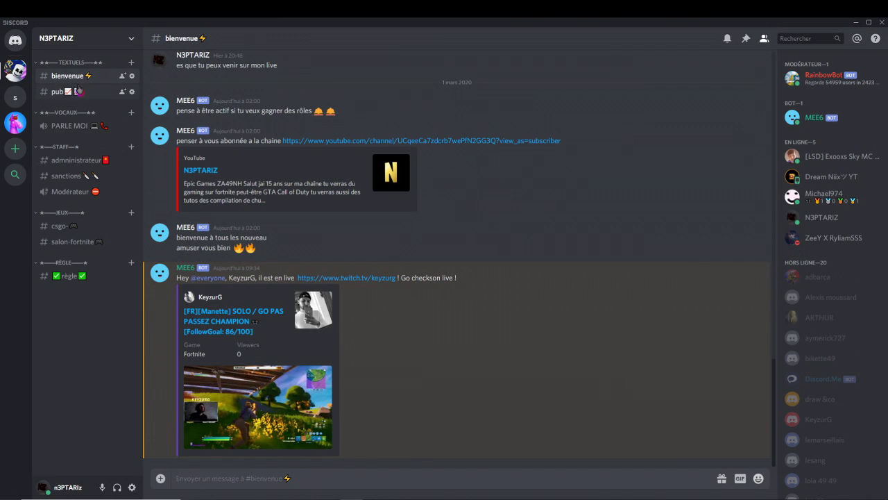
Step: View the pub channel, examine the vocaux category's decorated name, and close the category settings
{"action": "left_click", "coordinate": [63, 91]}
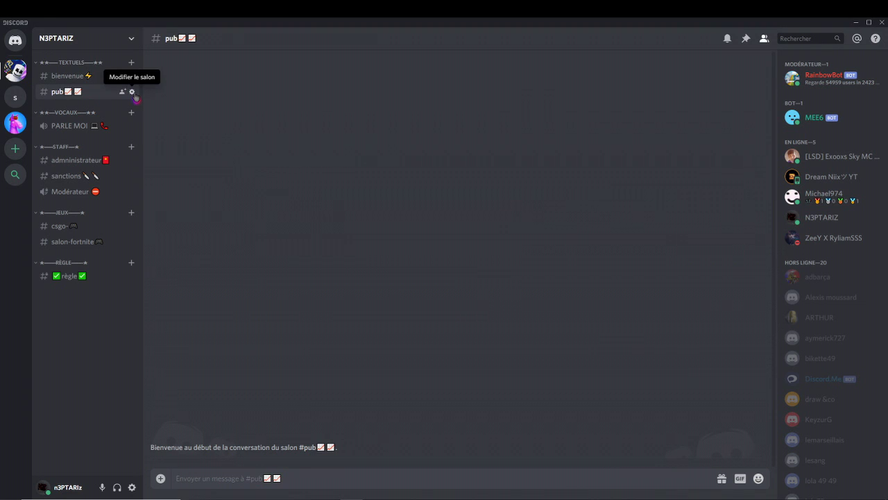
{"action": "right_click", "coordinate": [68, 117]}
{"action": "left_click", "coordinate": [104, 175]}
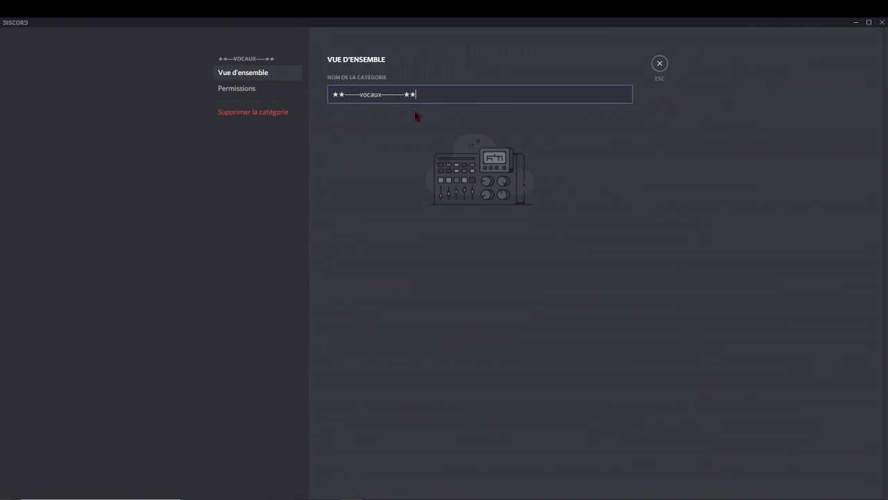
{"action": "left_click_drag", "start_coordinate": [431, 94], "coordinate": [387, 97]}
{"action": "left_click", "coordinate": [440, 96]}
{"action": "left_click", "coordinate": [660, 65]}
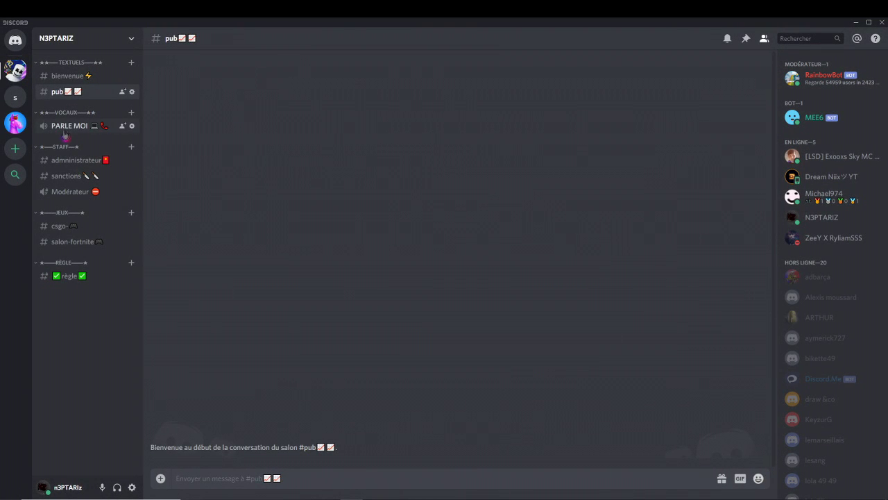
Step: Look at the channel creation form for the vocaux category, cancel it, and expand the category again
{"action": "left_click", "coordinate": [117, 113]}
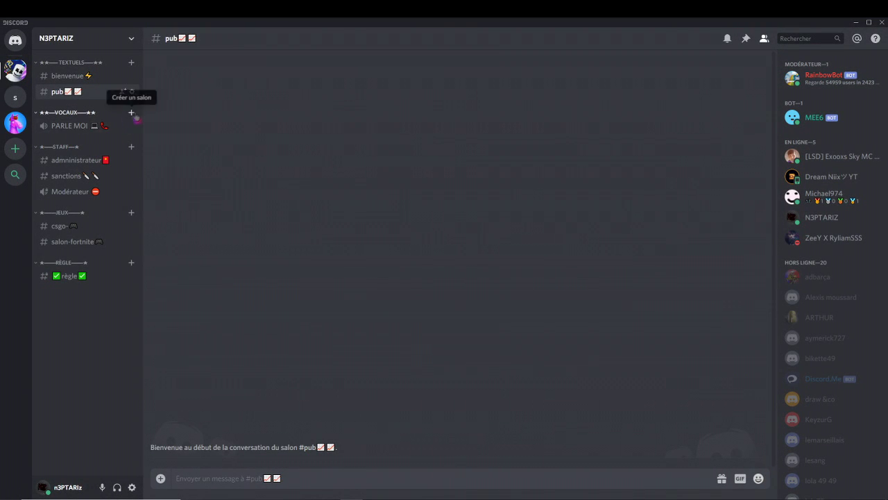
{"action": "left_click", "coordinate": [132, 113]}
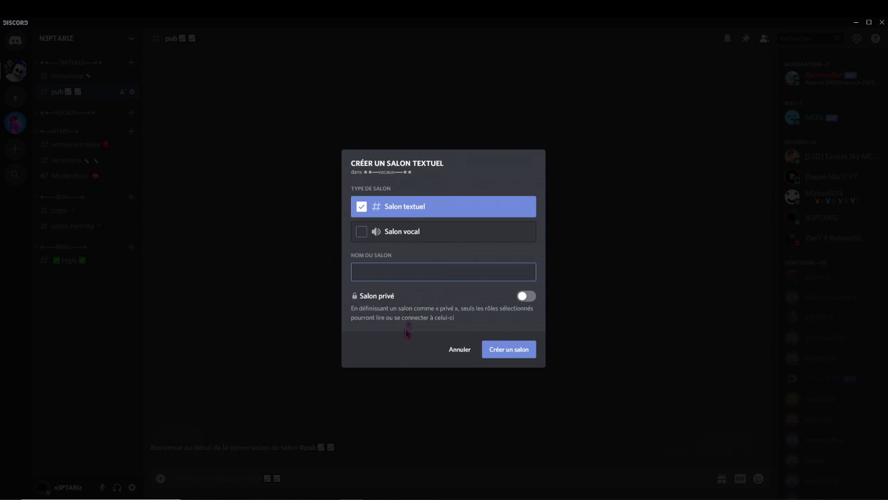
{"action": "left_click", "coordinate": [462, 353]}
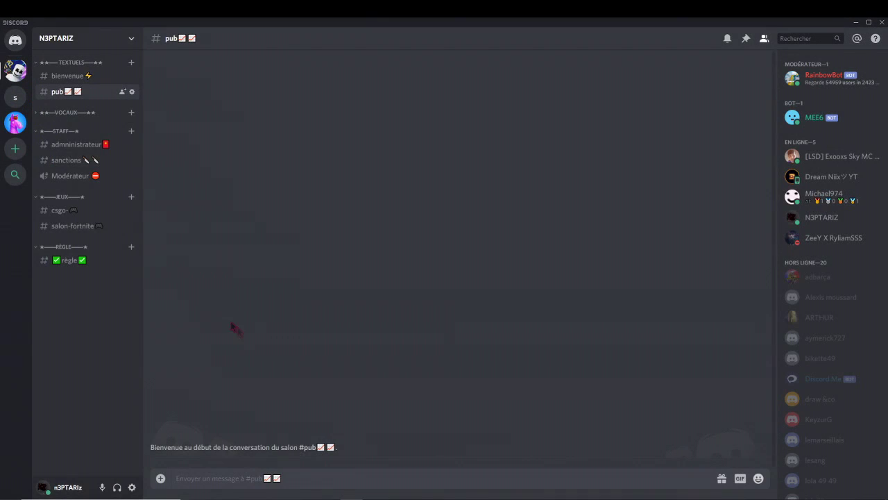
{"action": "left_click", "coordinate": [67, 113]}
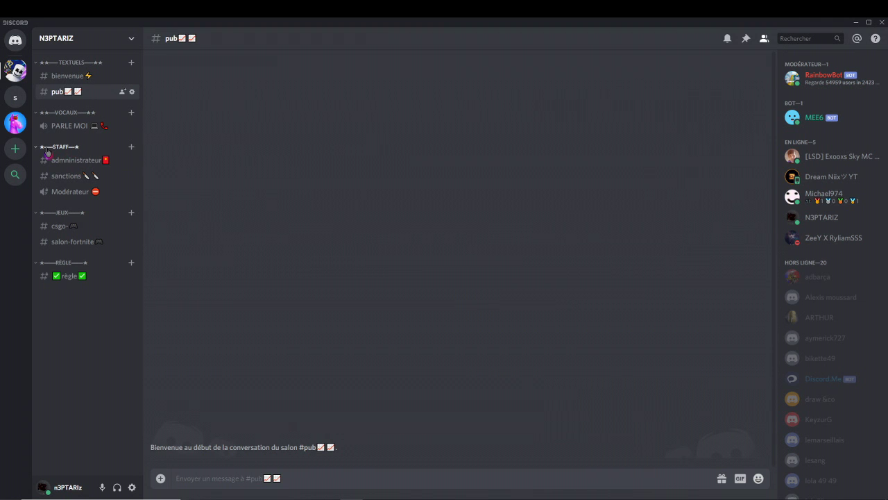
Step: Fill in the category creation form with the name Staff, and cancel it without creating the category
{"action": "right_click", "coordinate": [90, 344]}
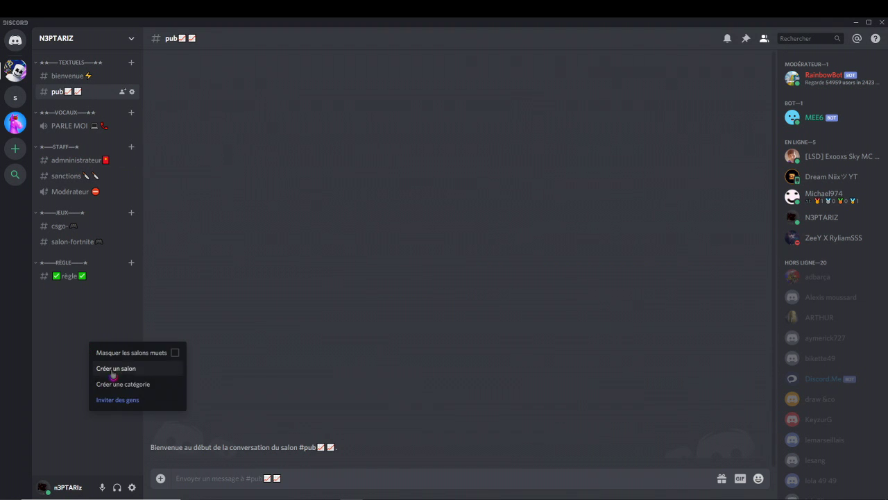
{"action": "left_click", "coordinate": [114, 386]}
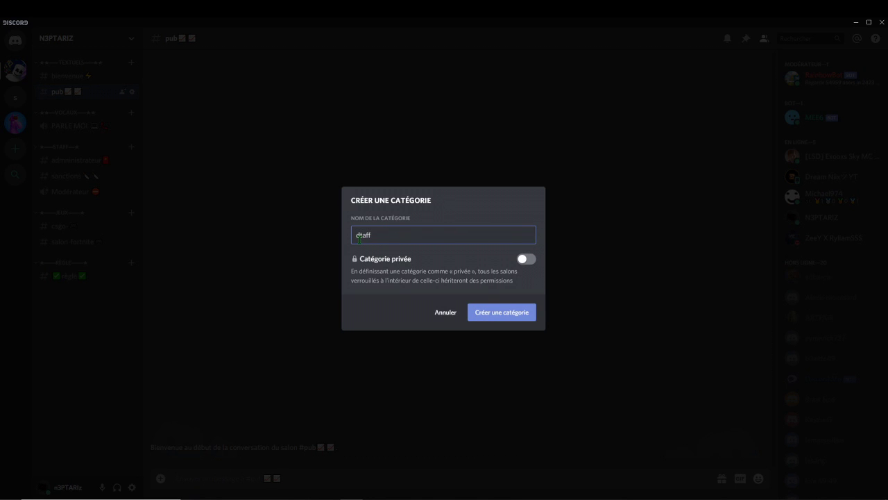
{"action": "key", "text": "BackSpace"}
{"action": "type", "text": "S"}
{"action": "left_click", "coordinate": [440, 316]}
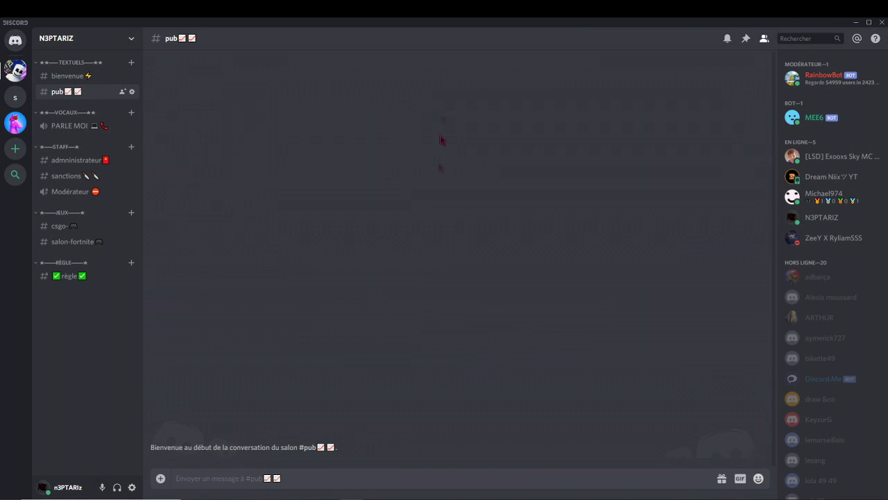
Step: Set up a private text channel in the STAFF category with access for Modérateur, Administrateur and BOT, and cancel the form
{"action": "left_click", "coordinate": [131, 147]}
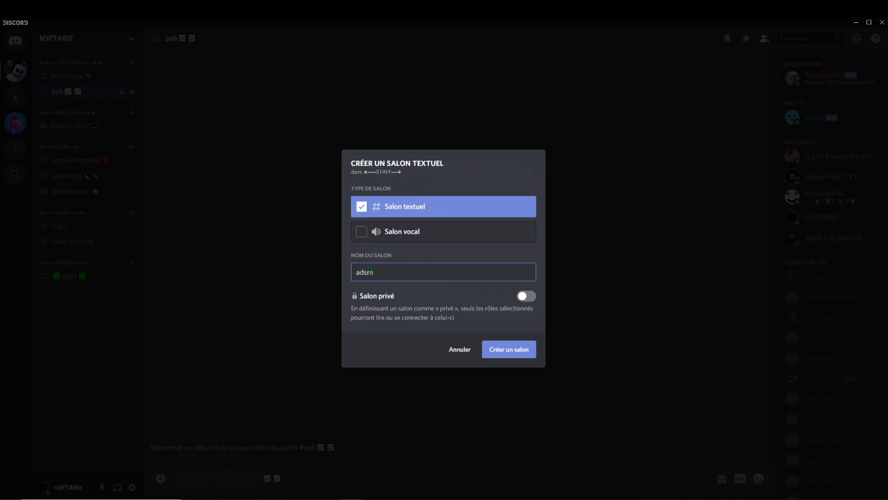
{"action": "key", "text": "ctrl+a"}
{"action": "left_click", "coordinate": [523, 296]}
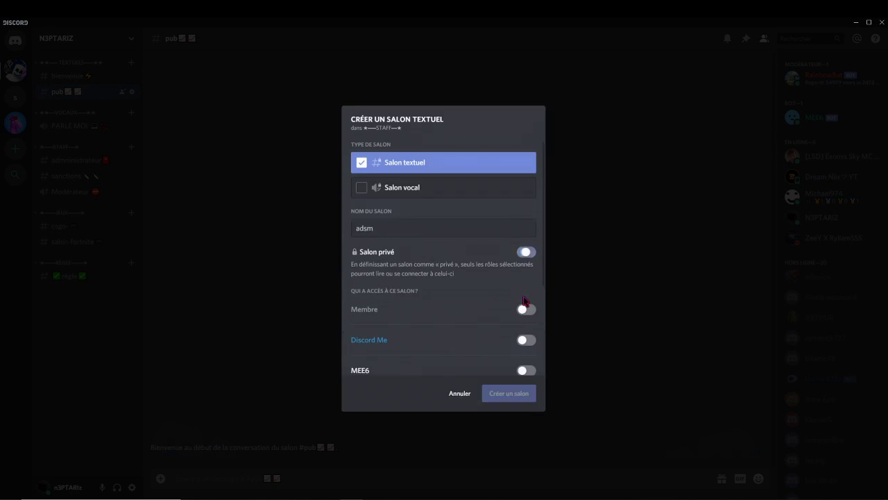
{"action": "scroll", "coordinate": [496, 322], "scroll_direction": "down", "scroll_amount": 2}
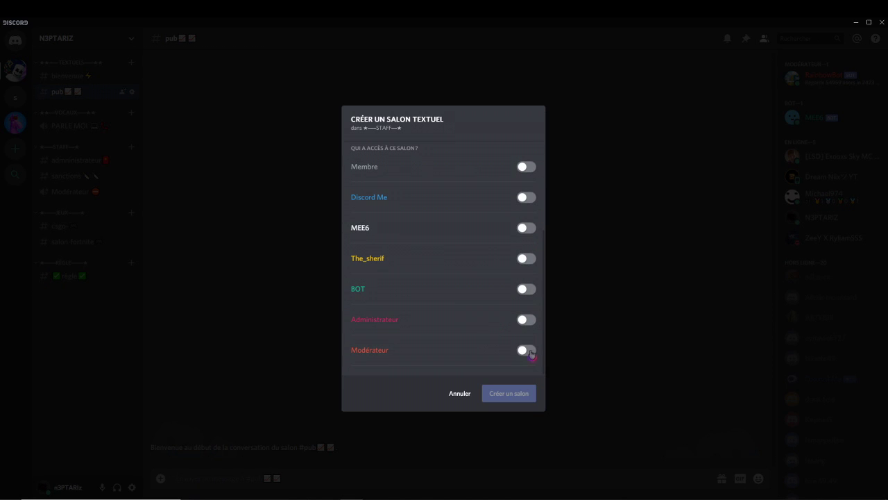
{"action": "left_click", "coordinate": [527, 351]}
{"action": "left_click", "coordinate": [526, 319]}
{"action": "left_click", "coordinate": [525, 290]}
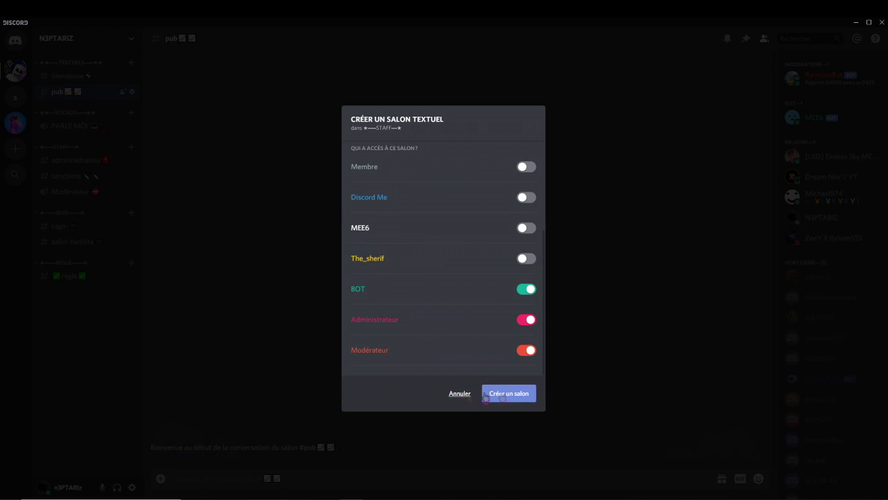
{"action": "left_click", "coordinate": [462, 393]}
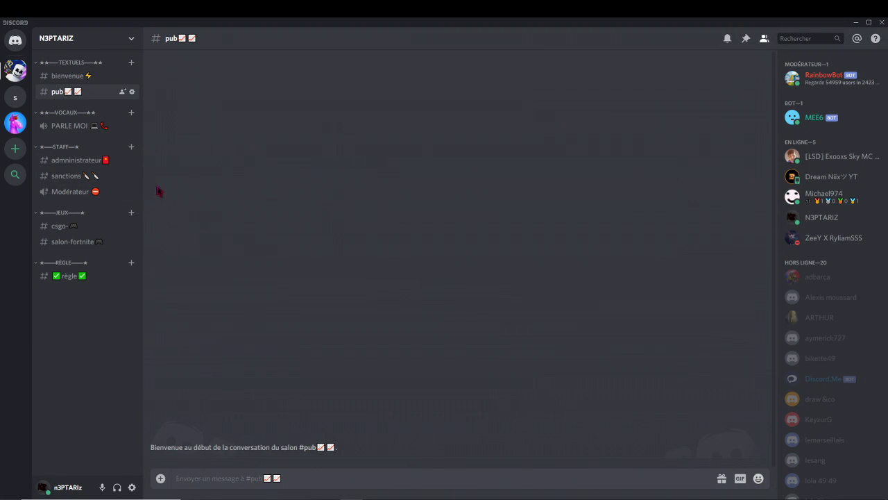
Step: Join and leave the Modérateur voice channel, and view the csgo and salon-fortnite channels in the JEUX category
{"action": "left_click", "coordinate": [55, 194]}
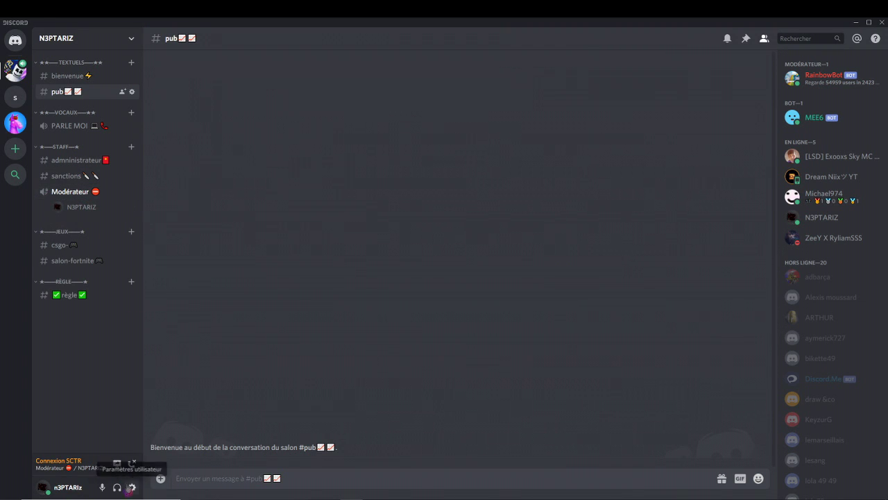
{"action": "left_click", "coordinate": [131, 463]}
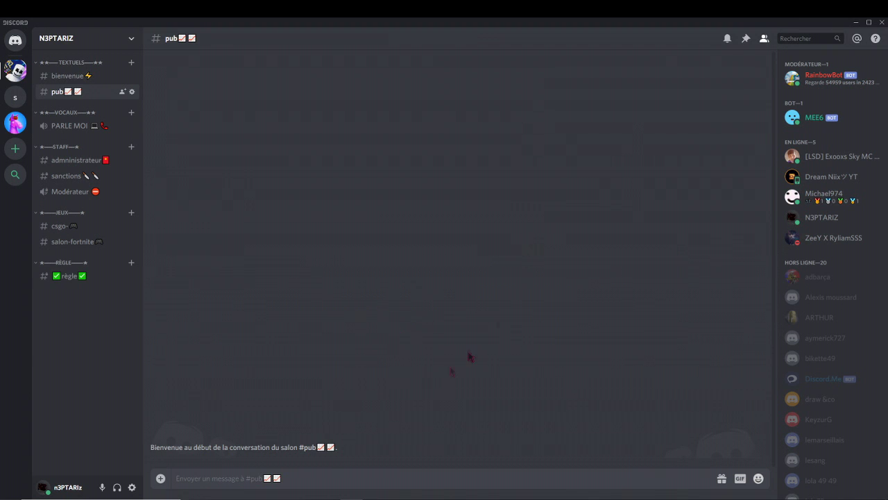
{"action": "right_click", "coordinate": [67, 338]}
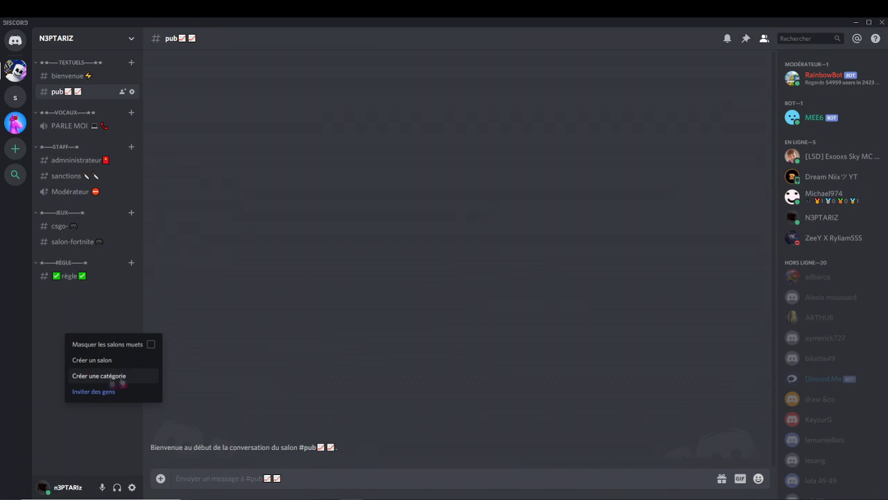
{"action": "left_click", "coordinate": [80, 322]}
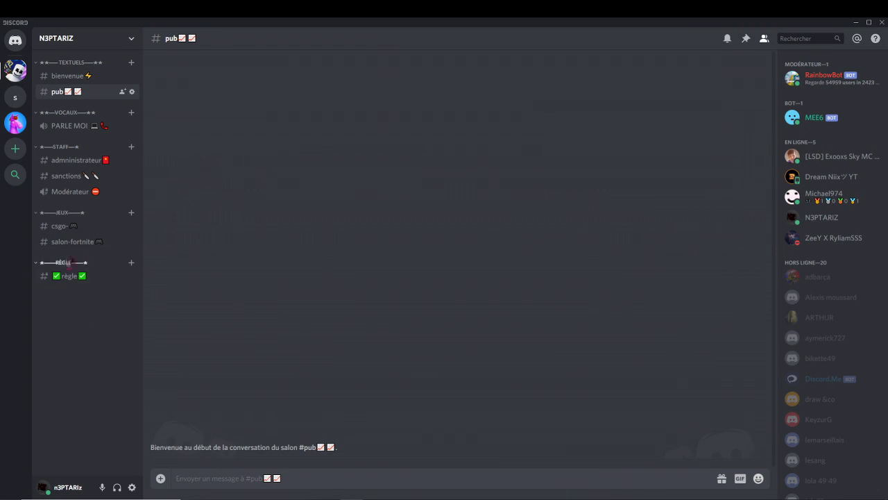
{"action": "left_click", "coordinate": [61, 226]}
{"action": "left_click", "coordinate": [73, 243]}
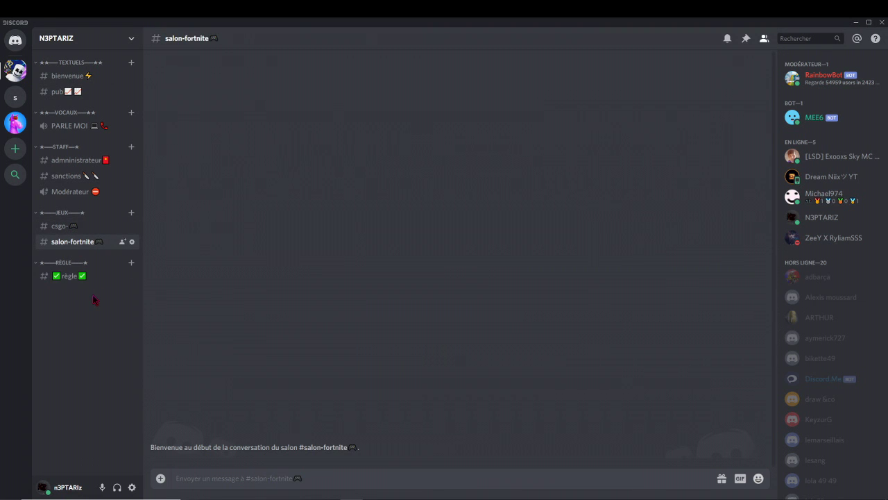
Step: Fill in the category creation form with the name regle, and cancel it
{"action": "right_click", "coordinate": [75, 340]}
{"action": "left_click", "coordinate": [110, 381]}
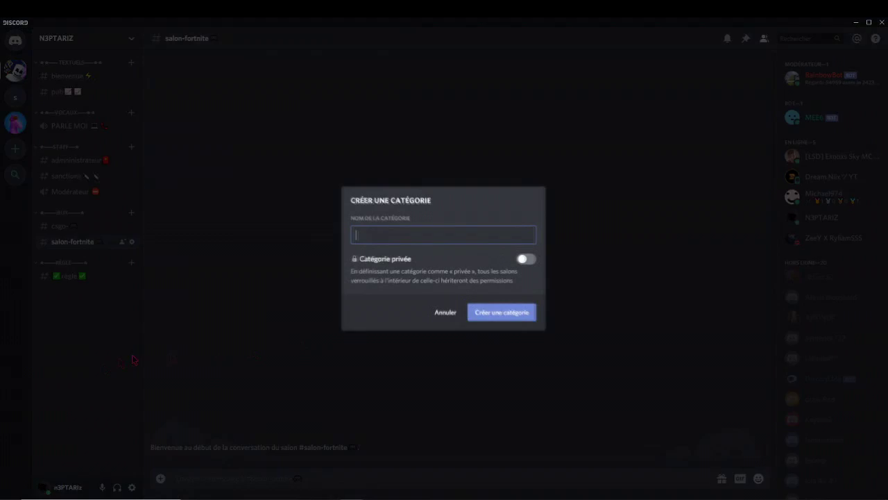
{"action": "type", "text": "regle"}
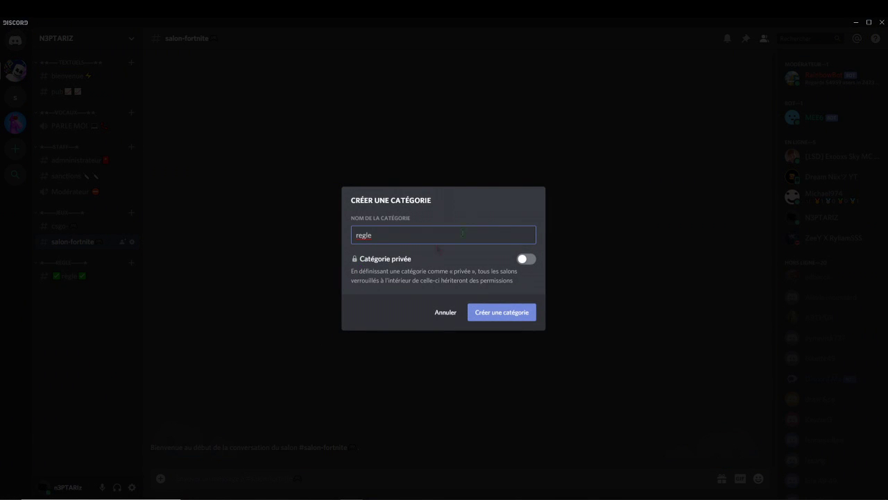
{"action": "left_click", "coordinate": [441, 313]}
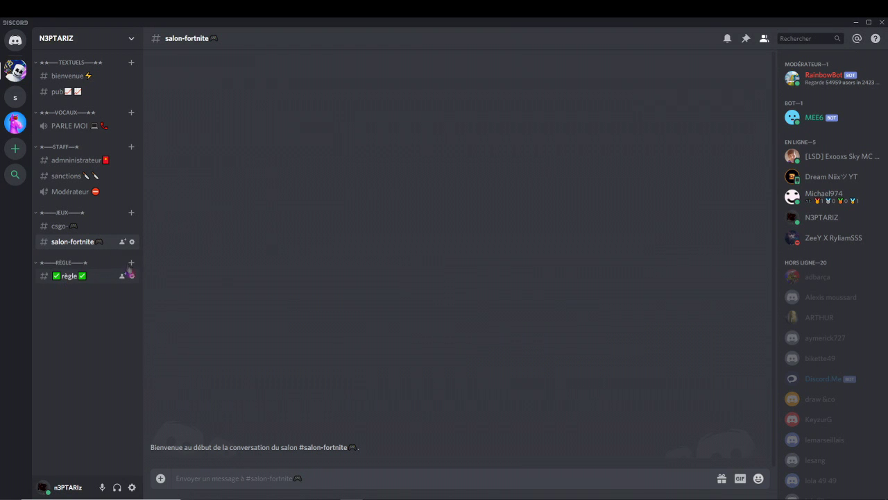
Step: Set up a private text channel in the Règle category with access for Modérateur, Administrateur and BOT, and close the form without creating it
{"action": "left_click", "coordinate": [131, 262]}
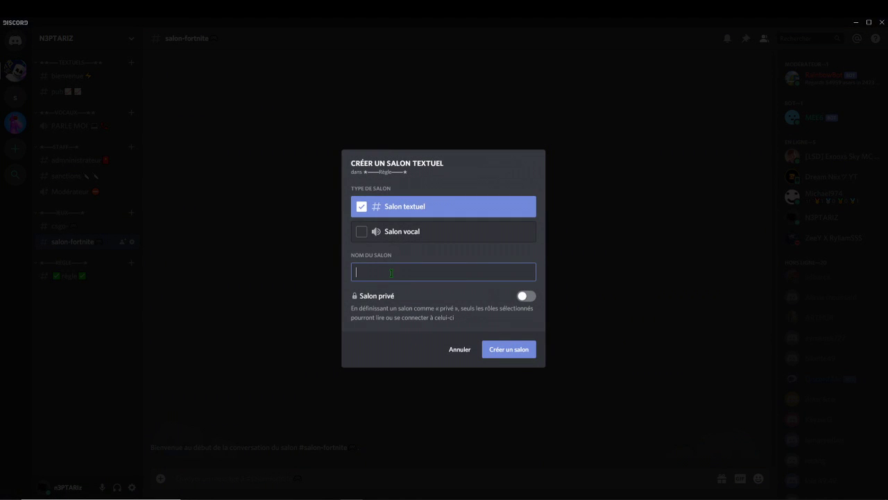
{"action": "left_click", "coordinate": [457, 351]}
{"action": "left_click", "coordinate": [528, 297]}
{"action": "scroll", "coordinate": [437, 338], "scroll_direction": "down", "scroll_amount": 5}
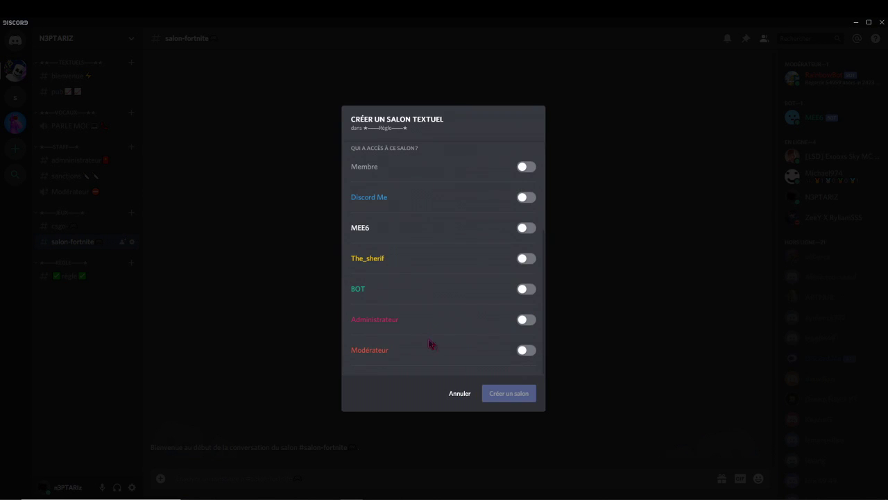
{"action": "left_click", "coordinate": [524, 349]}
{"action": "left_click", "coordinate": [519, 321]}
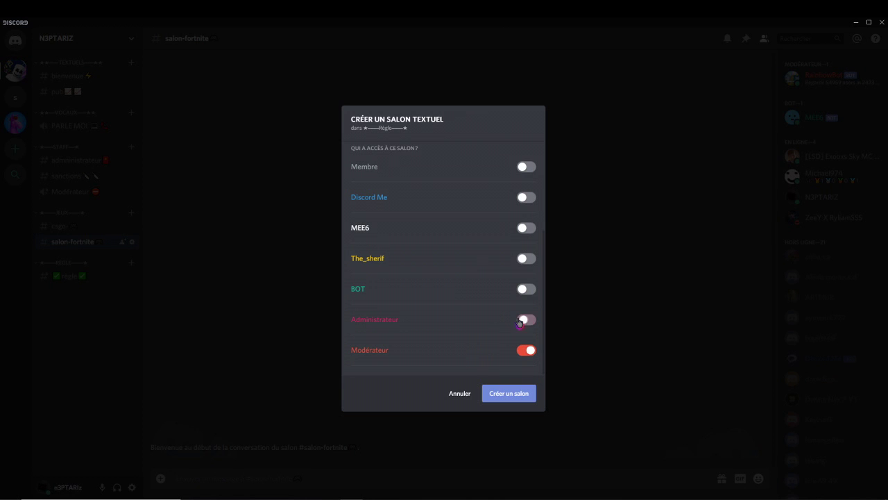
{"action": "left_click", "coordinate": [521, 290]}
{"action": "left_click", "coordinate": [489, 402]}
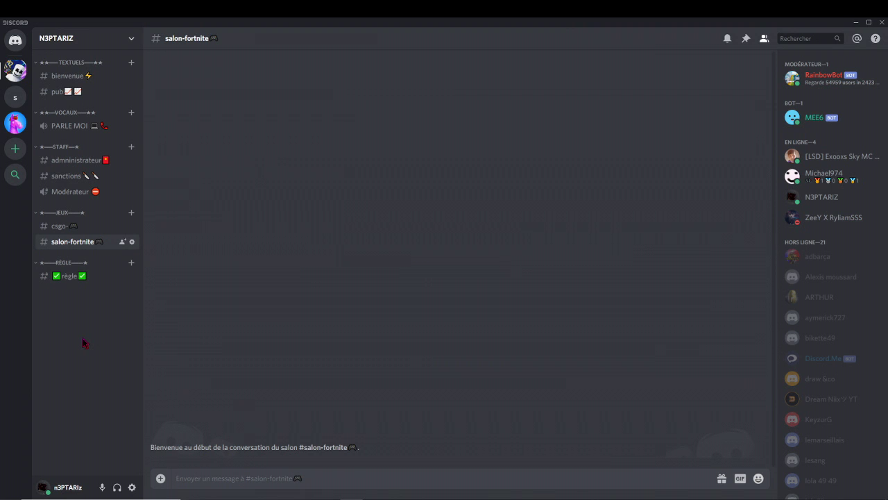
Step: View the règle channel and highlight its rules message from start to end
{"action": "left_click", "coordinate": [69, 275]}
{"action": "left_click_drag", "start_coordinate": [167, 146], "coordinate": [603, 458]}
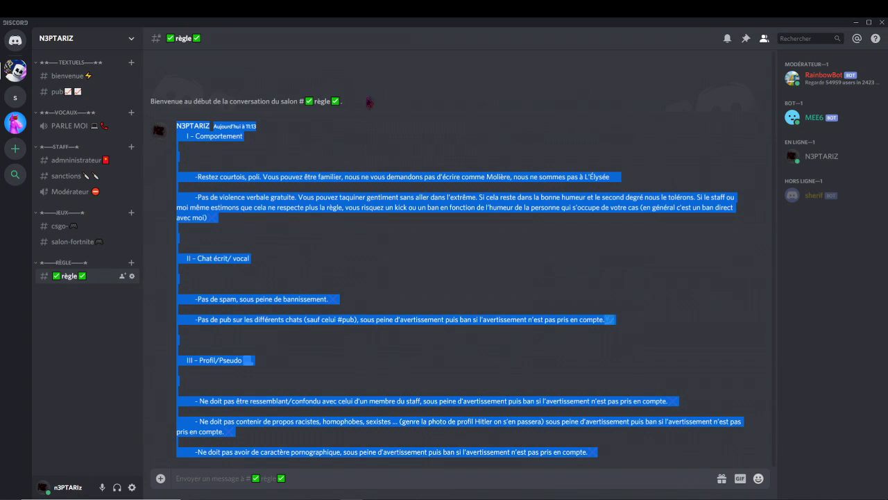
{"action": "left_click", "coordinate": [156, 196]}
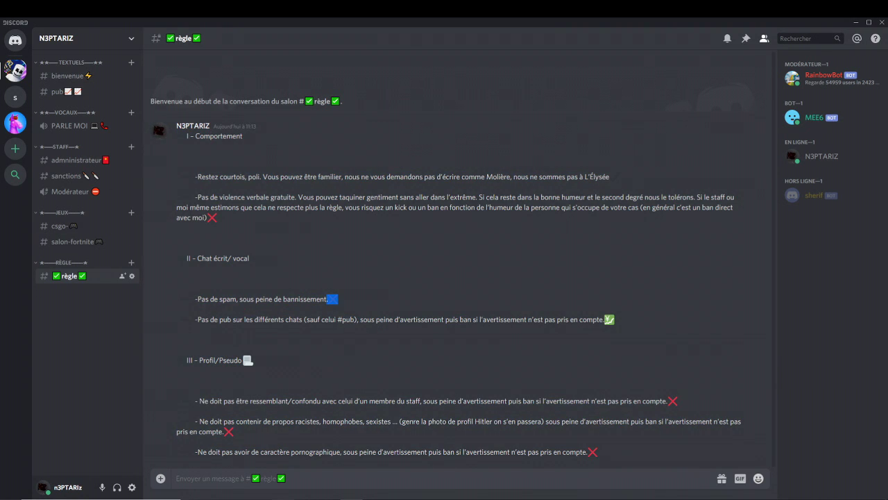
Step: Switch to the MEE6 dashboard in the browser and open the Les niveaux plugin
{"action": "key", "text": "alt+Tab"}
{"action": "left_click", "coordinate": [50, 25]}
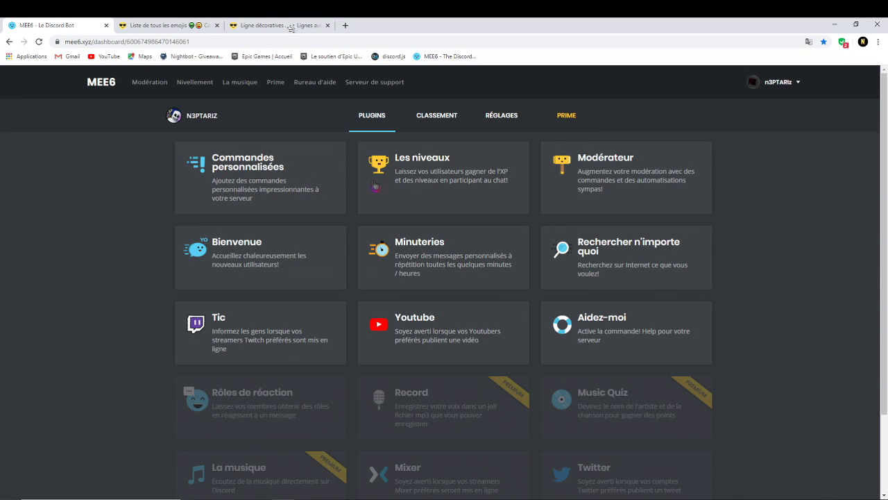
{"action": "left_click", "coordinate": [373, 184]}
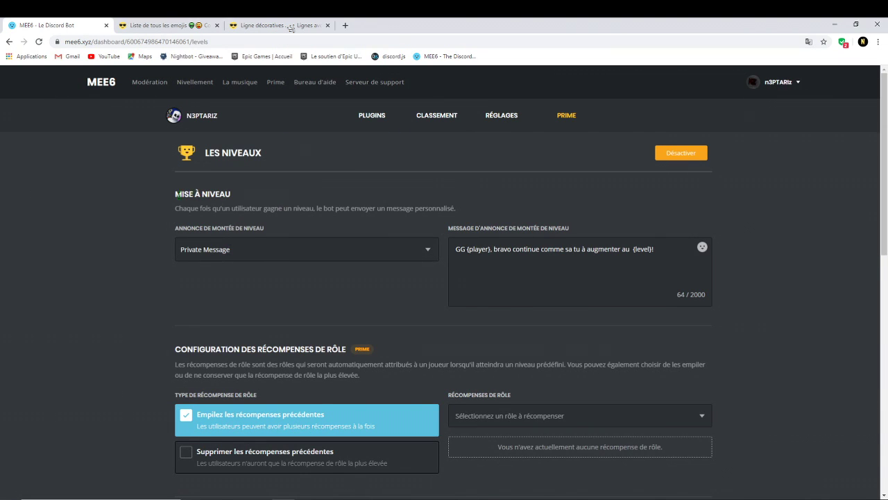
Step: Examine the Mise à niveau section and the available level-up announcement options, leaving the choice as it is
{"action": "left_click_drag", "start_coordinate": [178, 195], "coordinate": [359, 229]}
{"action": "left_click", "coordinate": [263, 191]}
{"action": "left_click", "coordinate": [311, 257]}
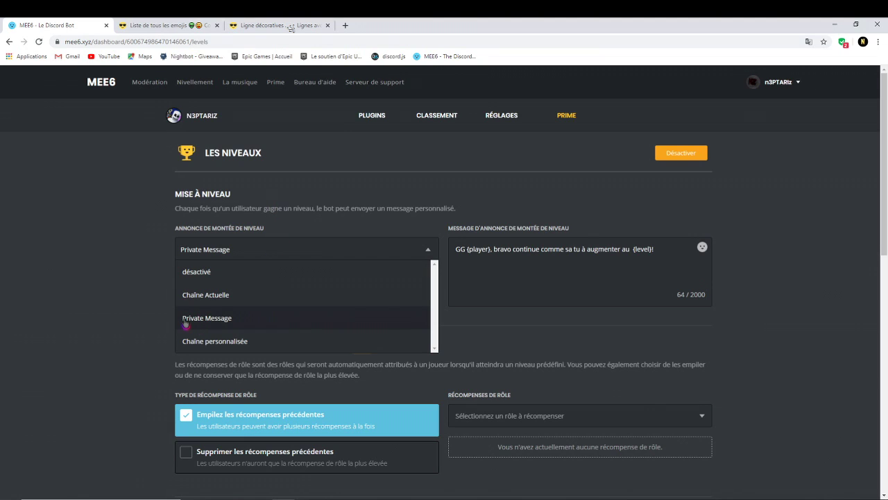
{"action": "left_click", "coordinate": [323, 225]}
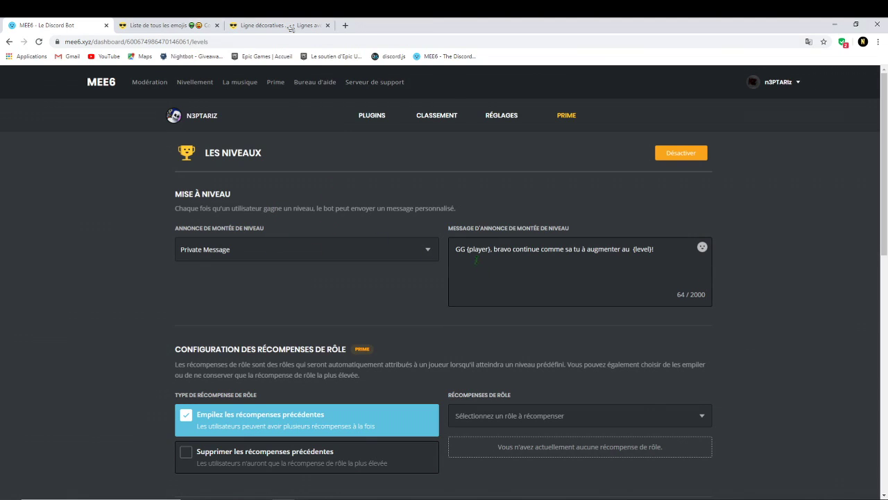
Step: Examine the level-up announcement message, highlighting the {player} and {level} variables and the text between them
{"action": "left_click_drag", "start_coordinate": [469, 250], "coordinate": [486, 250]}
{"action": "left_click_drag", "start_coordinate": [466, 249], "coordinate": [492, 251]}
{"action": "left_click", "coordinate": [499, 249]}
{"action": "left_click_drag", "start_coordinate": [632, 250], "coordinate": [650, 251]}
{"action": "right_click", "coordinate": [650, 252]}
{"action": "left_click", "coordinate": [649, 249]}
{"action": "left_click_drag", "start_coordinate": [492, 252], "coordinate": [460, 250]}
{"action": "left_click", "coordinate": [508, 271]}
{"action": "left_click_drag", "start_coordinate": [501, 252], "coordinate": [647, 249]}
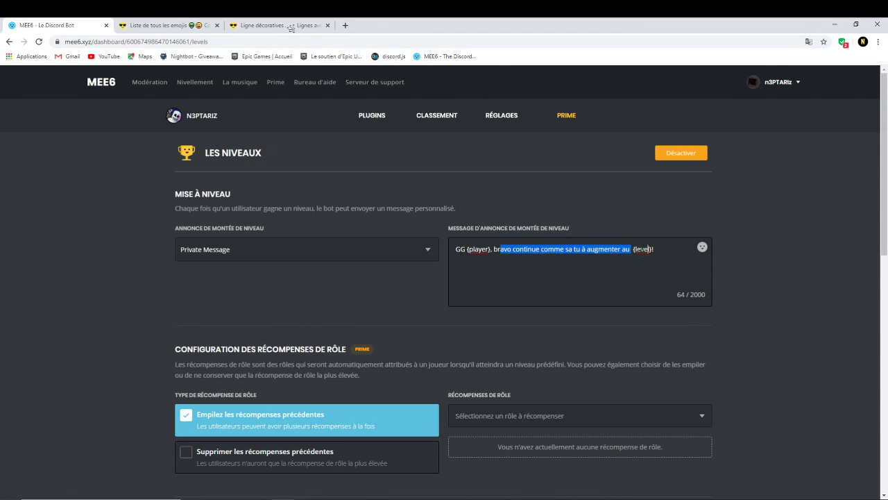
{"action": "left_click", "coordinate": [605, 278]}
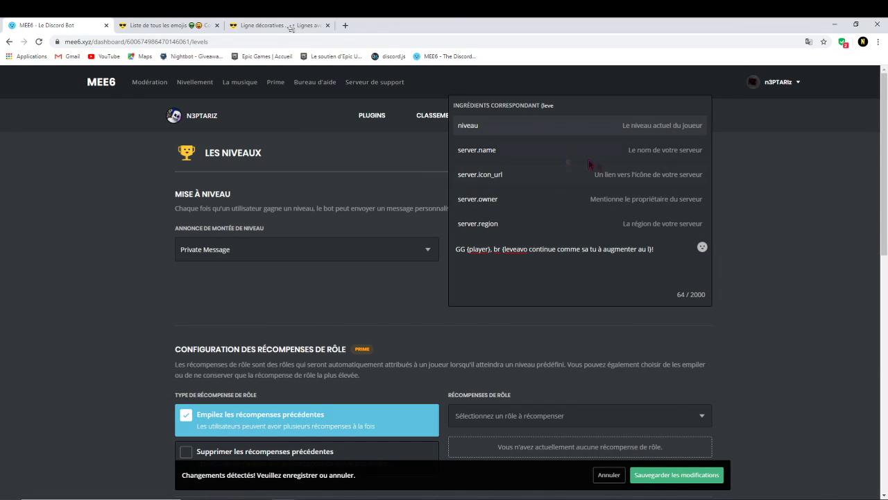
{"action": "left_click", "coordinate": [536, 130]}
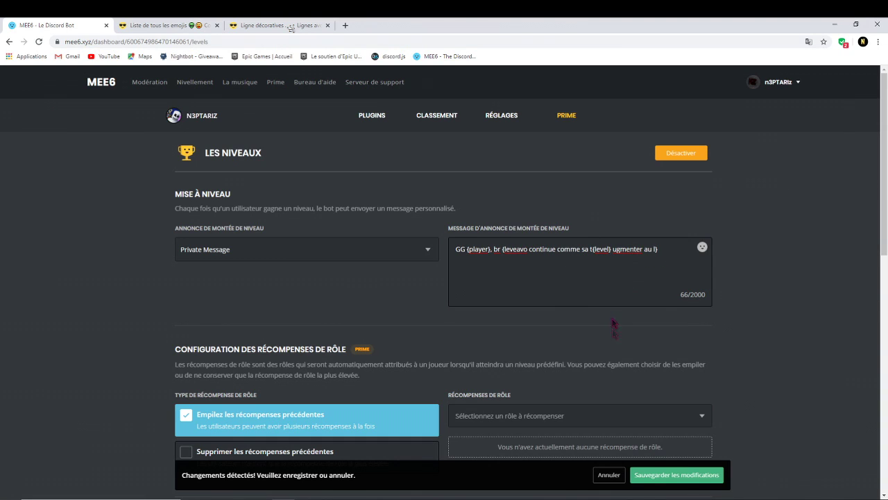
{"action": "left_click", "coordinate": [608, 475]}
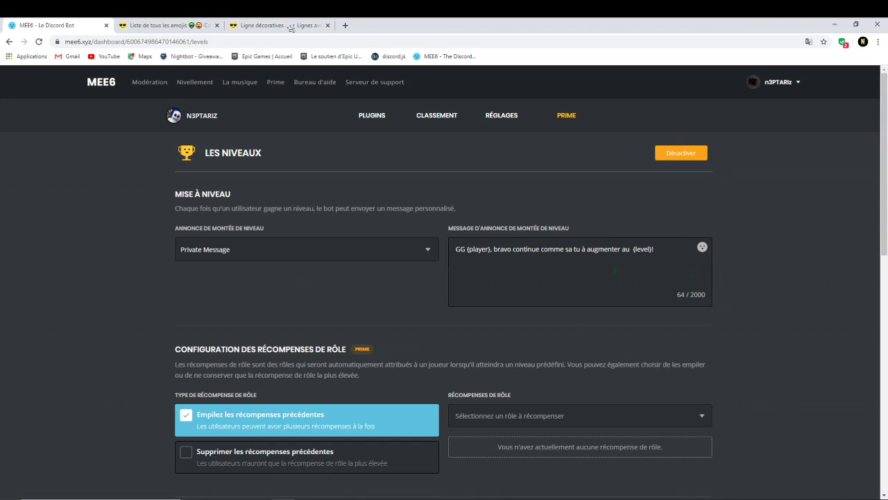
Step: Add the Modérateur role to the Rôles sans XP list of the levels plugin
{"action": "scroll", "coordinate": [314, 348], "scroll_direction": "down", "scroll_amount": 3}
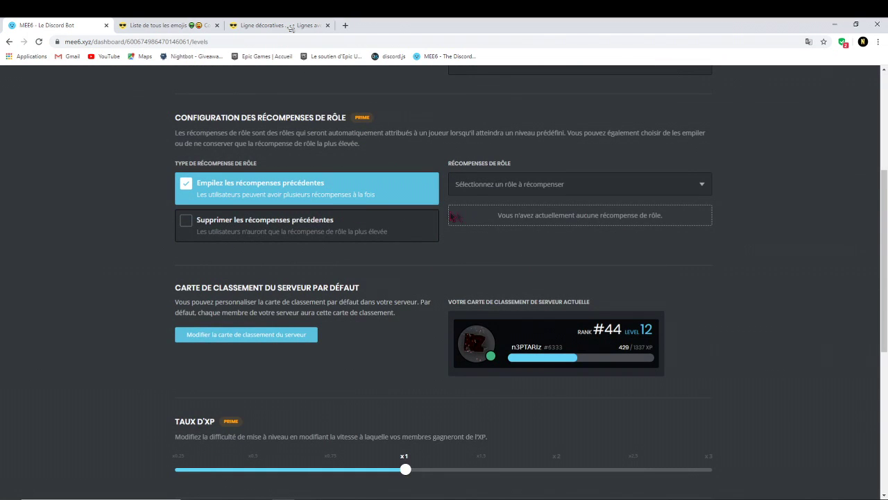
{"action": "scroll", "coordinate": [453, 216], "scroll_direction": "down", "scroll_amount": 3}
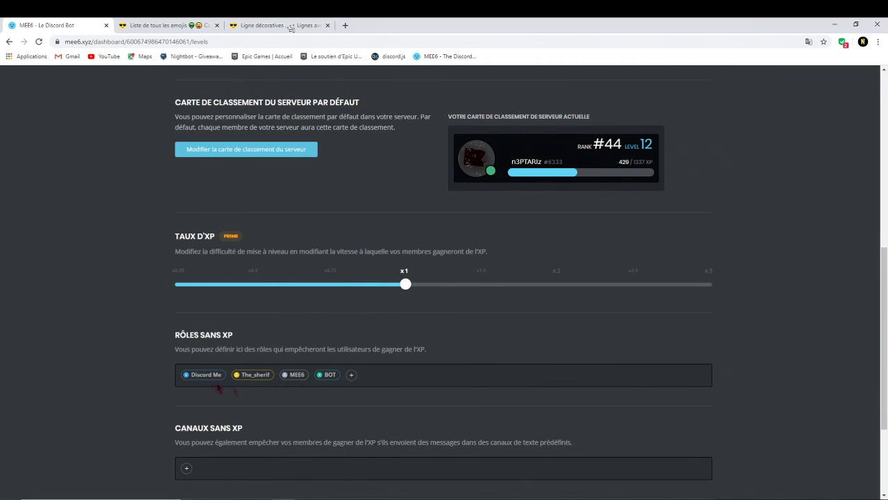
{"action": "scroll", "coordinate": [313, 189], "scroll_direction": "down", "scroll_amount": 2}
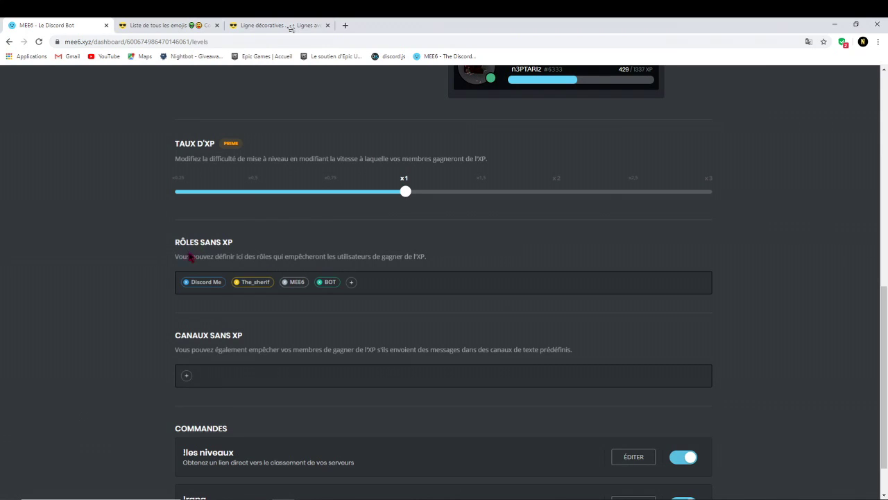
{"action": "left_click_drag", "start_coordinate": [174, 246], "coordinate": [250, 248]}
{"action": "left_click", "coordinate": [317, 233]}
{"action": "left_click", "coordinate": [351, 282]}
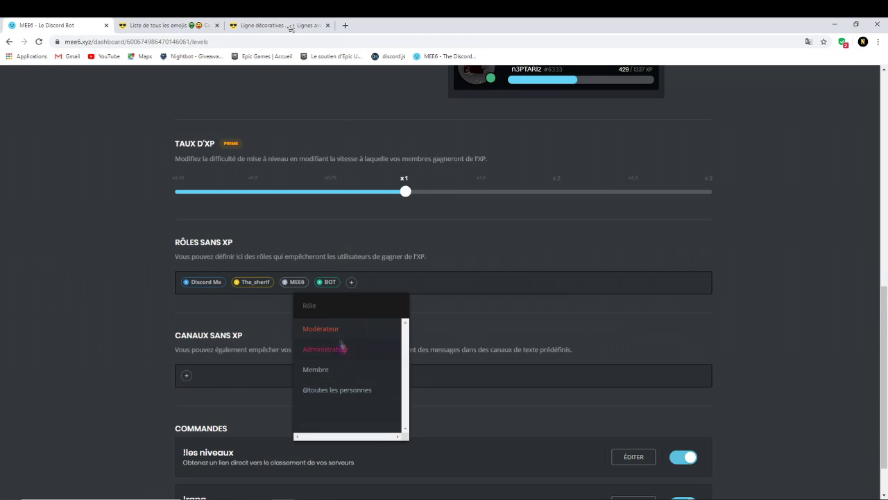
{"action": "left_click", "coordinate": [339, 330]}
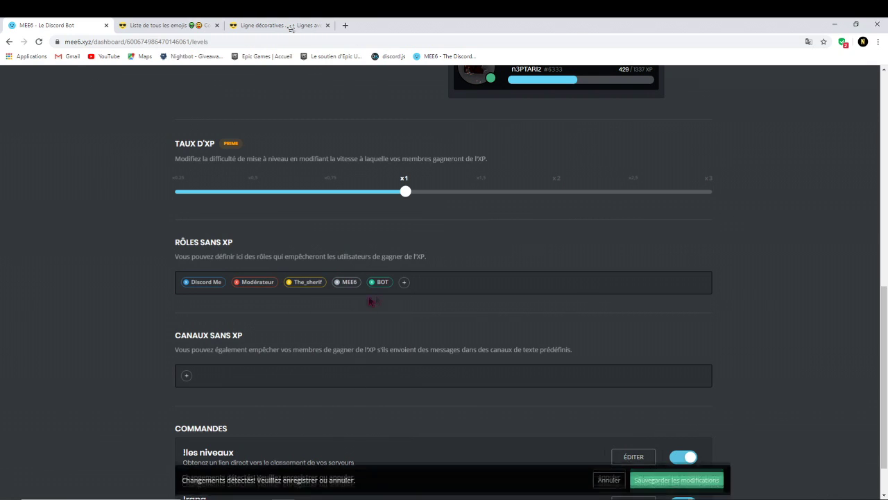
Step: Add the Administrateur role to the Rôles sans XP list of the levels plugin
{"action": "left_click", "coordinate": [403, 283]}
{"action": "left_click", "coordinate": [398, 325]}
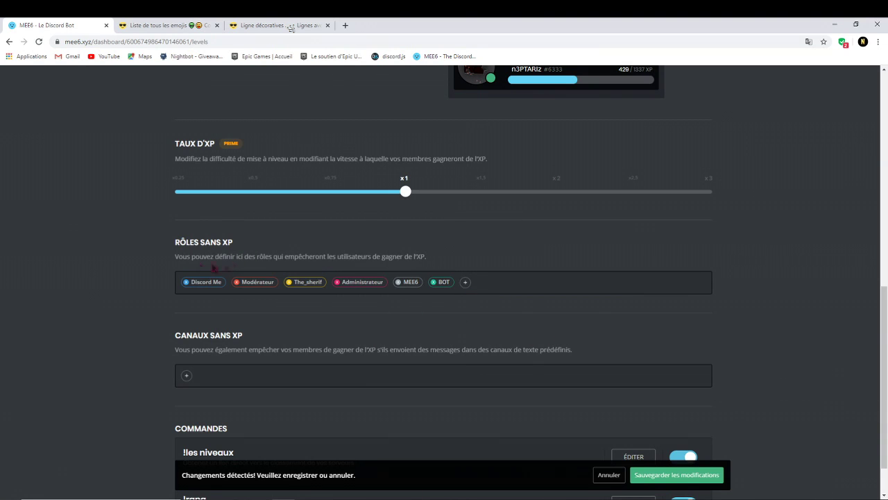
Step: Return to the MEE6 plugin overview and open the Modérateur plugin
{"action": "scroll", "coordinate": [288, 191], "scroll_direction": "up", "scroll_amount": 3}
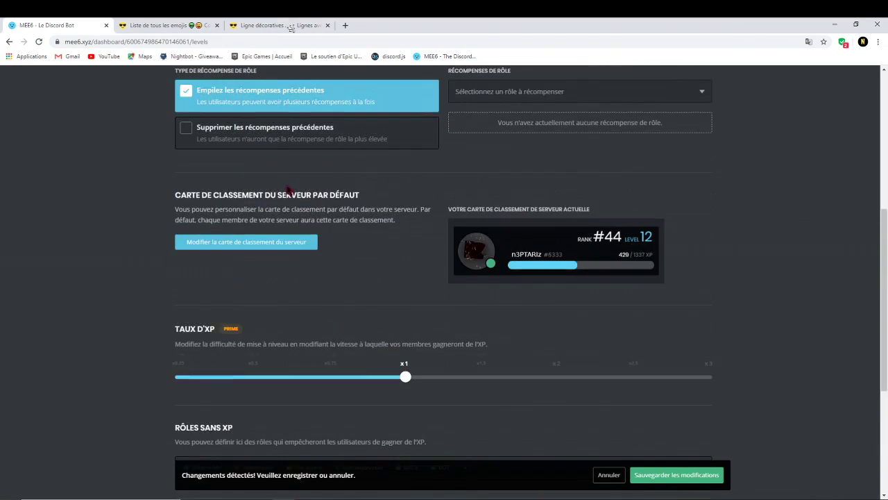
{"action": "scroll", "coordinate": [288, 190], "scroll_direction": "up", "scroll_amount": 5}
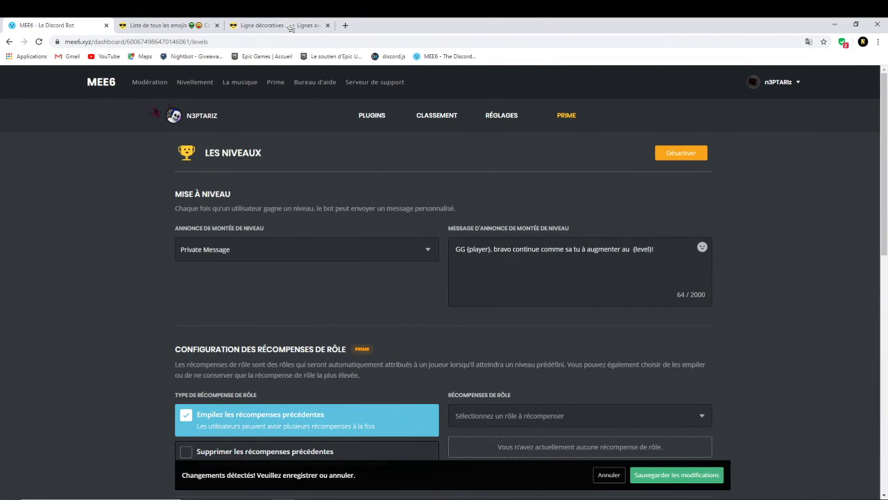
{"action": "left_click", "coordinate": [380, 115]}
{"action": "left_click", "coordinate": [580, 180]}
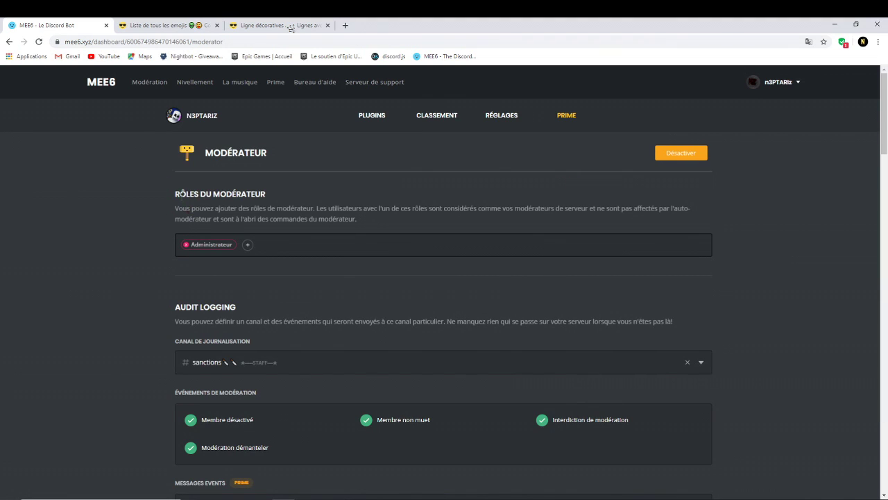
Step: Examine the Rôles du modérateur section and the roles that can be added, leaving the list as it is
{"action": "left_click_drag", "start_coordinate": [177, 189], "coordinate": [356, 219]}
{"action": "left_click", "coordinate": [368, 232]}
{"action": "scroll", "coordinate": [213, 276], "scroll_direction": "down", "scroll_amount": 3}
{"action": "scroll", "coordinate": [208, 257], "scroll_direction": "up", "scroll_amount": 3}
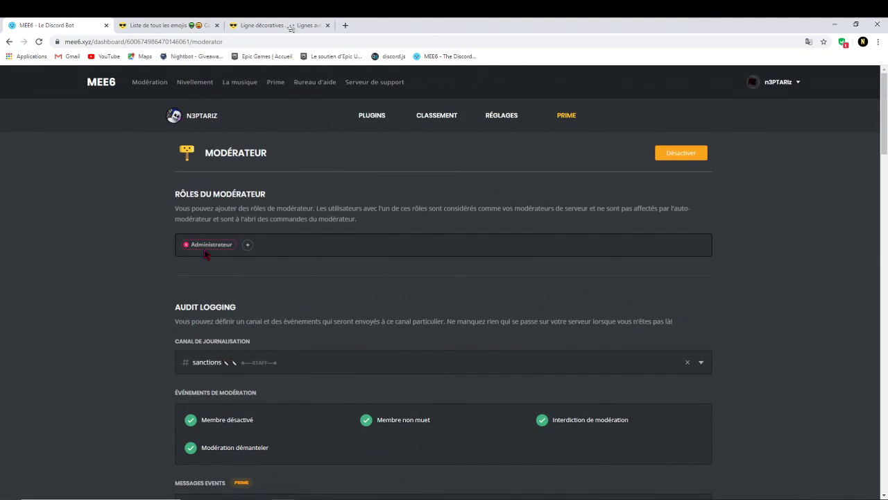
{"action": "left_click", "coordinate": [247, 244]}
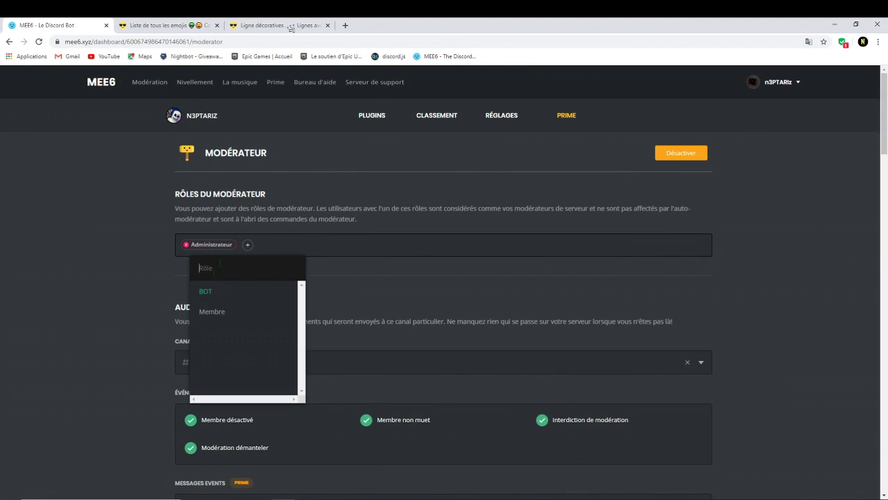
{"action": "left_click", "coordinate": [174, 298]}
Step: Select the sanctions channel as the Canal de journalisation for audit logging
{"action": "scroll", "coordinate": [194, 306], "scroll_direction": "down", "scroll_amount": 1}
{"action": "scroll", "coordinate": [194, 307], "scroll_direction": "down", "scroll_amount": 4}
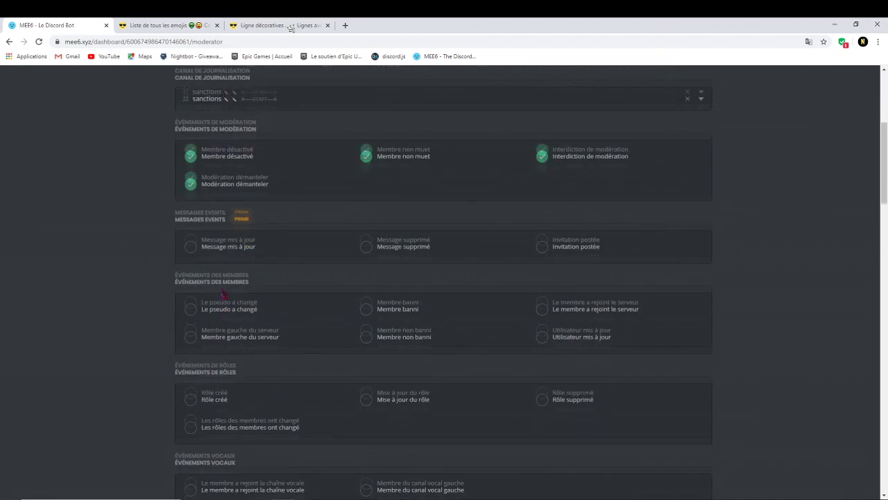
{"action": "scroll", "coordinate": [278, 192], "scroll_direction": "up", "scroll_amount": 1}
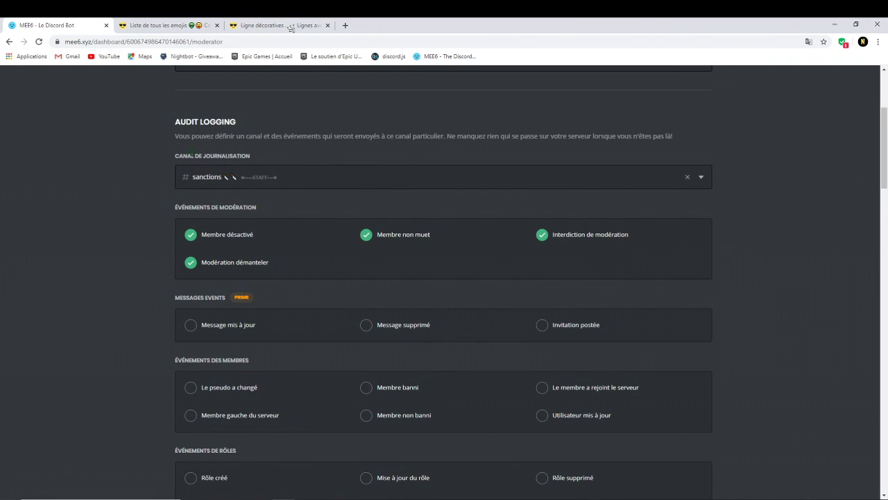
{"action": "left_click", "coordinate": [310, 182]}
{"action": "left_click", "coordinate": [309, 182]}
{"action": "left_click", "coordinate": [309, 181]}
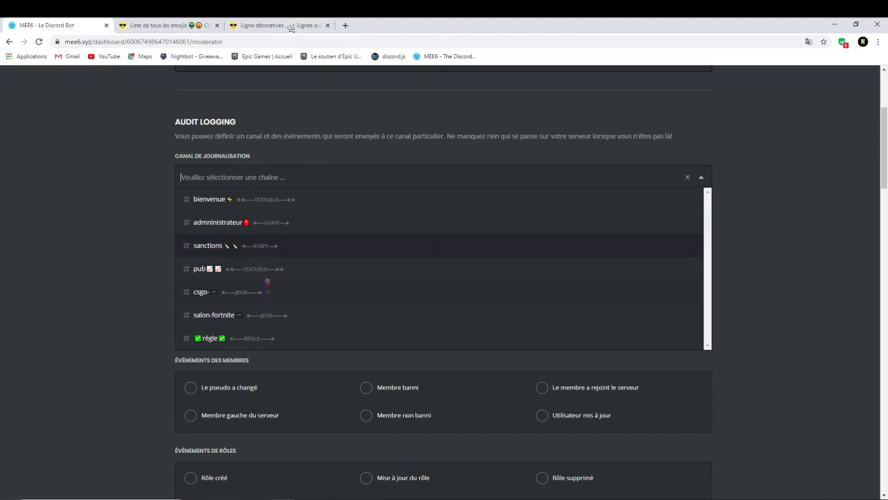
{"action": "left_click", "coordinate": [232, 251]}
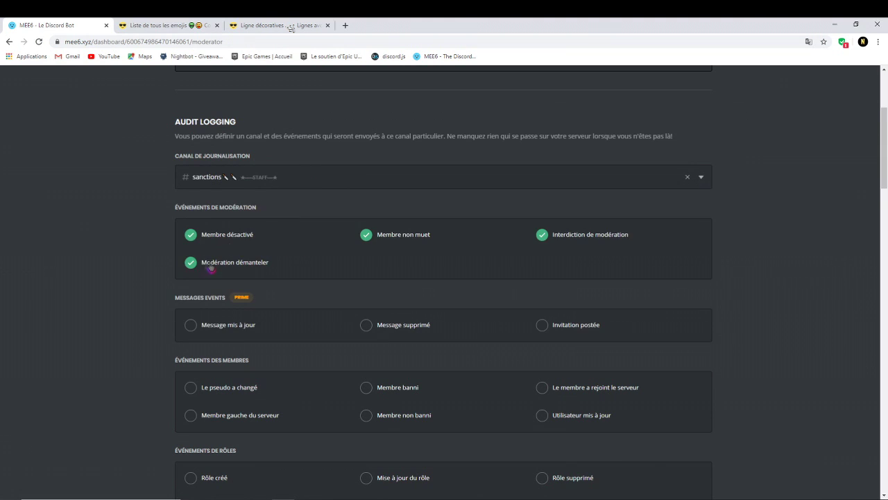
Step: Examine the audit logging events and the Auto-Modérateur section, highlighting its description and checks
{"action": "scroll", "coordinate": [211, 269], "scroll_direction": "down", "scroll_amount": 3}
{"action": "scroll", "coordinate": [186, 325], "scroll_direction": "up", "scroll_amount": 4}
{"action": "scroll", "coordinate": [323, 340], "scroll_direction": "down", "scroll_amount": 10}
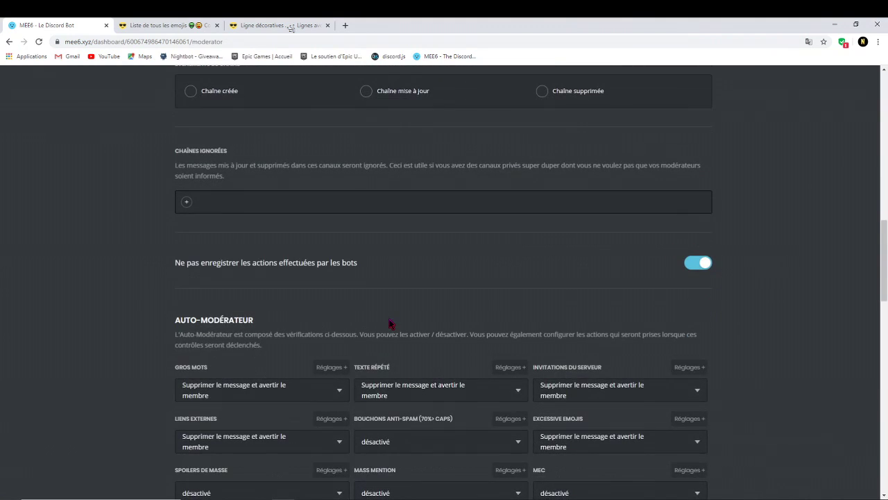
{"action": "scroll", "coordinate": [329, 305], "scroll_direction": "down", "scroll_amount": 2}
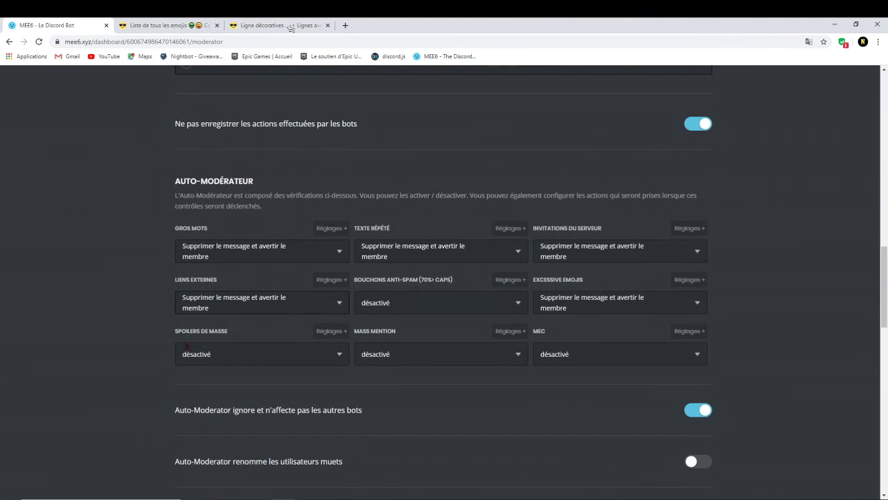
{"action": "left_click_drag", "start_coordinate": [169, 173], "coordinate": [615, 396]}
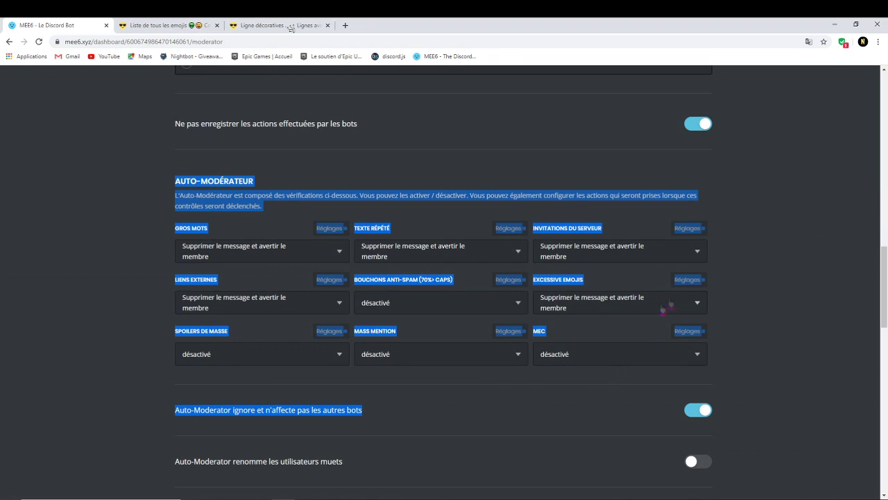
{"action": "left_click", "coordinate": [536, 422]}
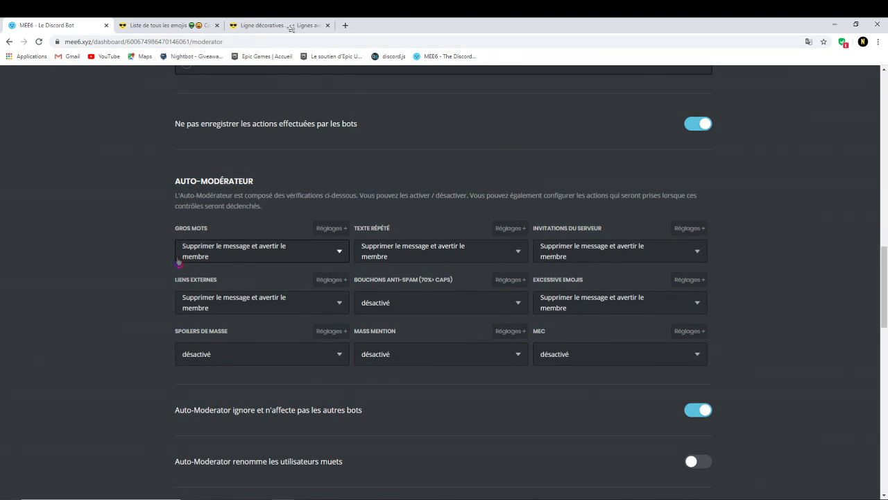
Step: Set the Gros mots check to "Supprimer le message et avertir le membre" and open its settings
{"action": "left_click", "coordinate": [279, 251]}
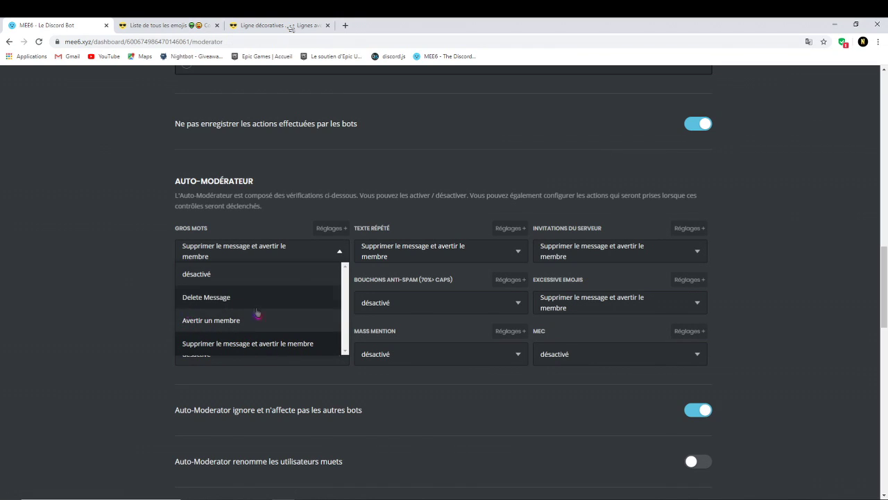
{"action": "left_click", "coordinate": [243, 351]}
{"action": "left_click", "coordinate": [331, 227]}
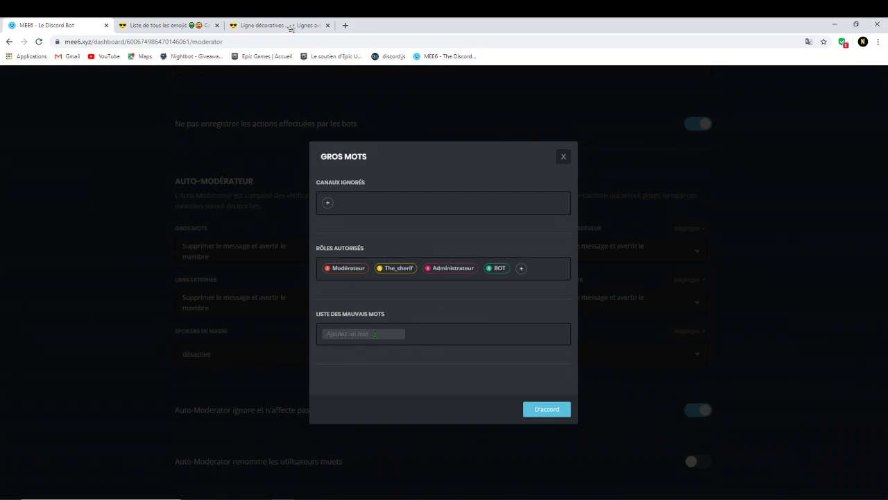
Step: Try the word "tg" in the Liste des mauvais mots, erase it, and view the channels offered under Canaux ignorés
{"action": "type", "text": "tg"}
{"action": "key", "text": "BackSpace"}
{"action": "key", "text": "BackSpace"}
{"action": "left_click", "coordinate": [328, 204]}
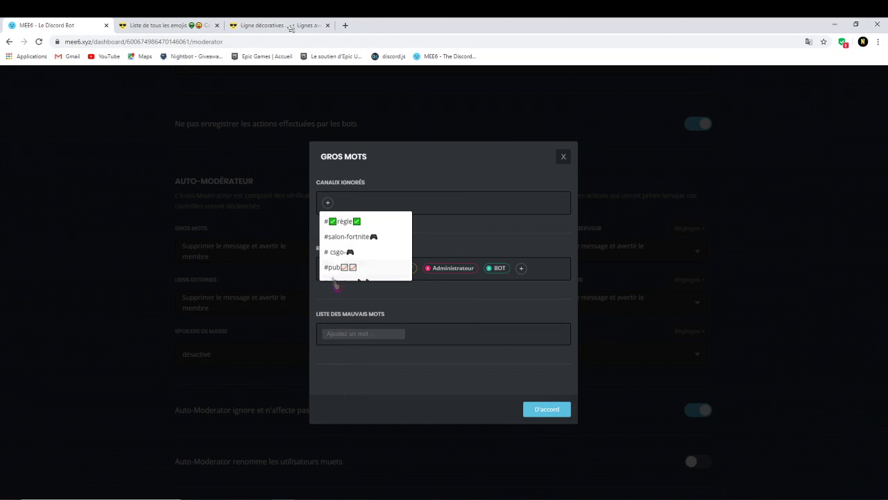
{"action": "left_click", "coordinate": [453, 234]}
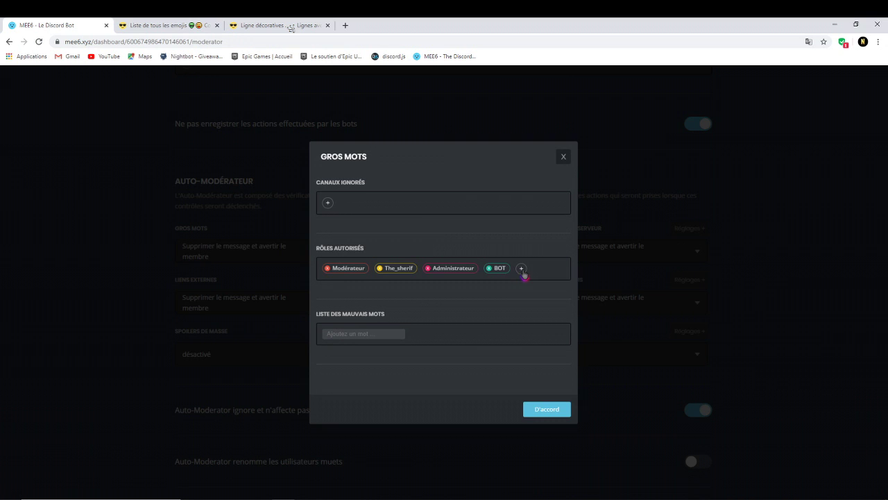
Step: Add the MEE6 role to the Rôles autorisés of the Gros mots check and confirm its settings
{"action": "left_click", "coordinate": [522, 268]}
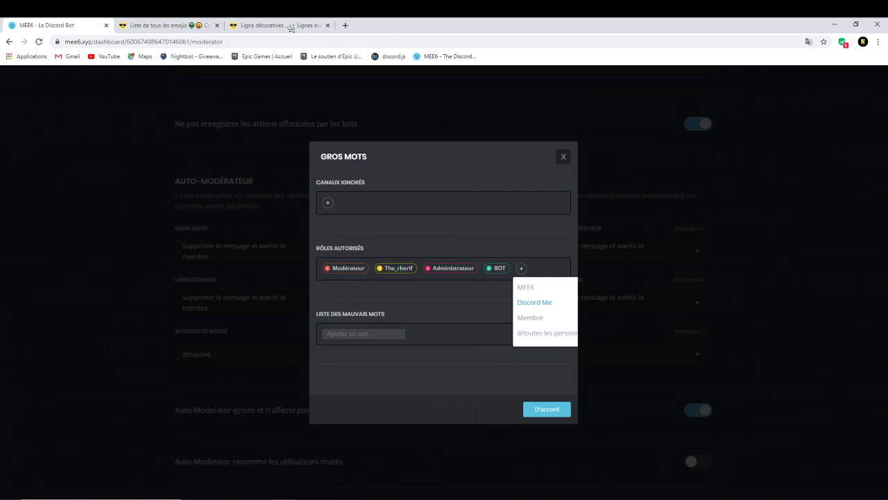
{"action": "left_click", "coordinate": [435, 301]}
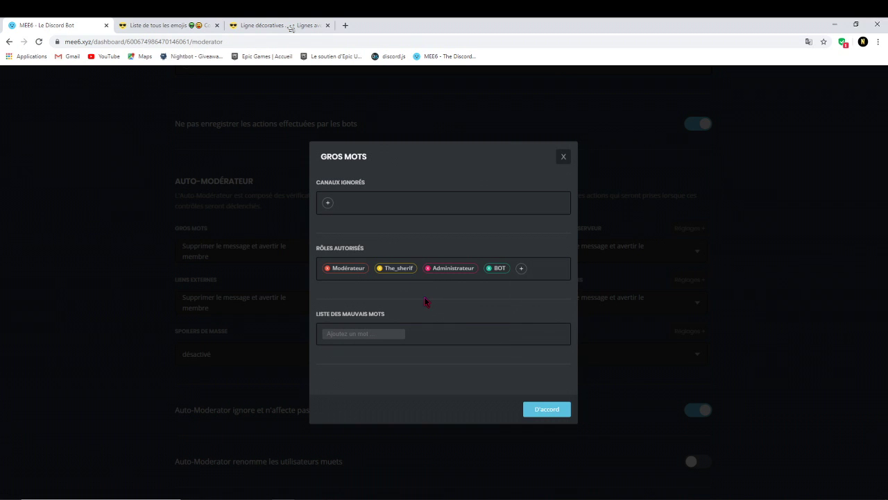
{"action": "left_click", "coordinate": [523, 270]}
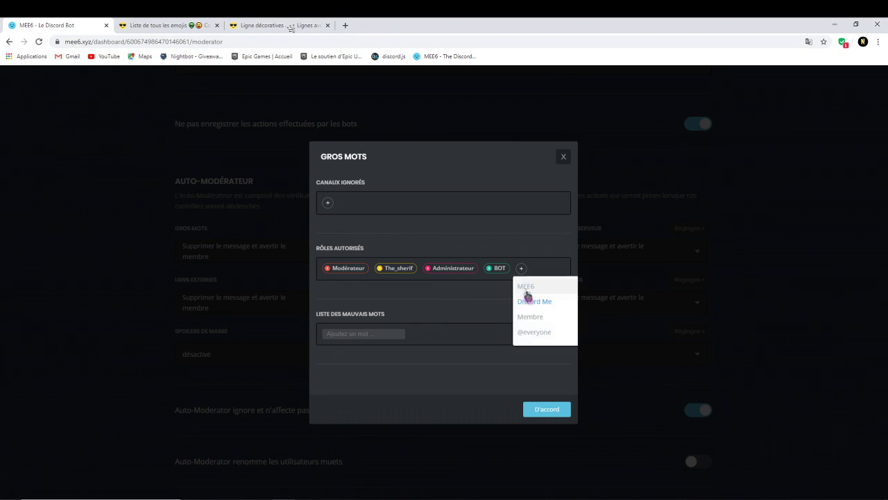
{"action": "left_click", "coordinate": [532, 292]}
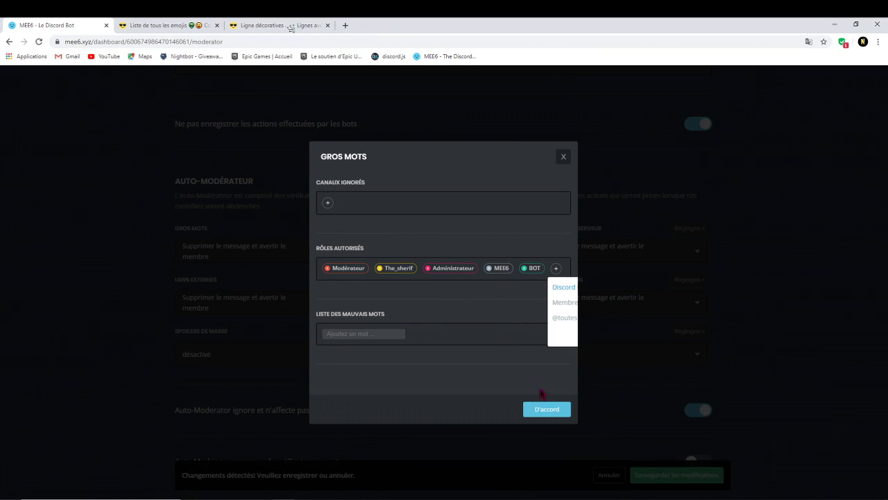
{"action": "left_click", "coordinate": [546, 409]}
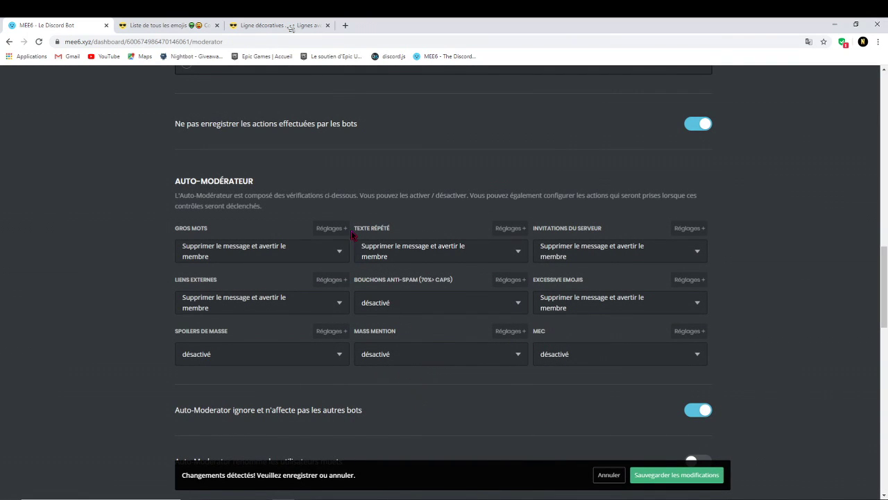
Step: Set the Texte répété check to "Supprimer le message et avertir le membre" and review its ignored channels and allowed roles
{"action": "left_click", "coordinate": [431, 252]}
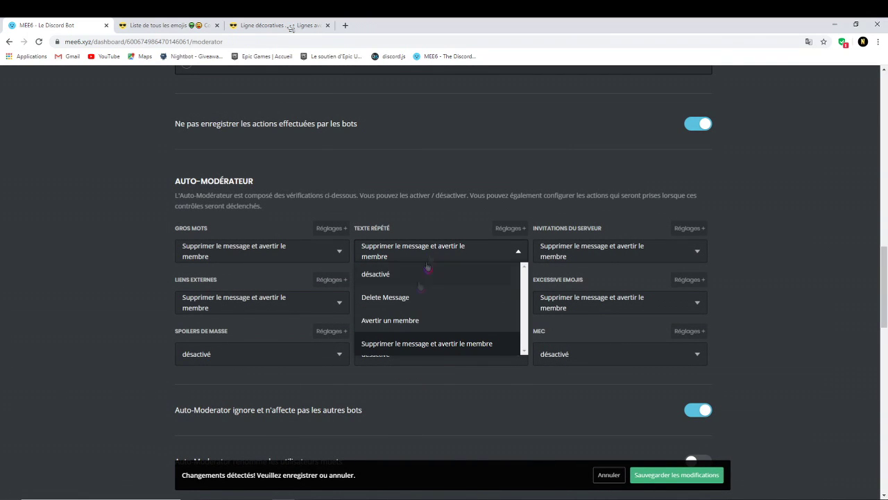
{"action": "left_click", "coordinate": [420, 351]}
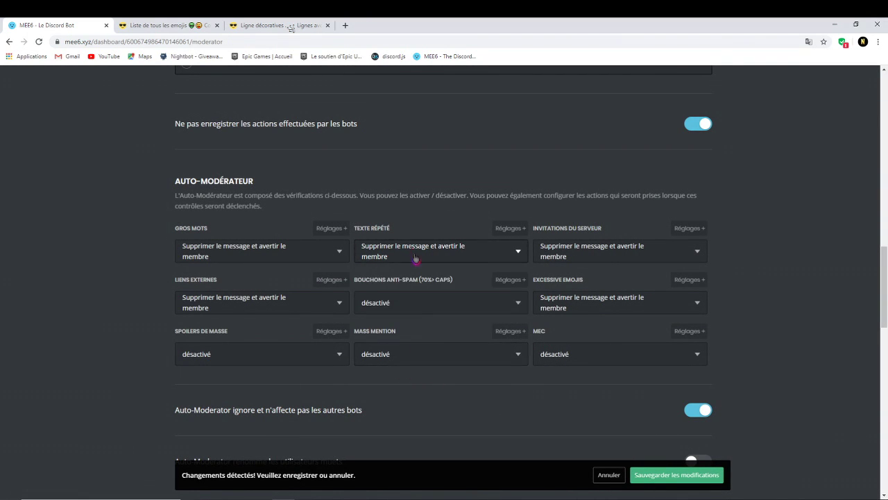
{"action": "left_click", "coordinate": [510, 229]}
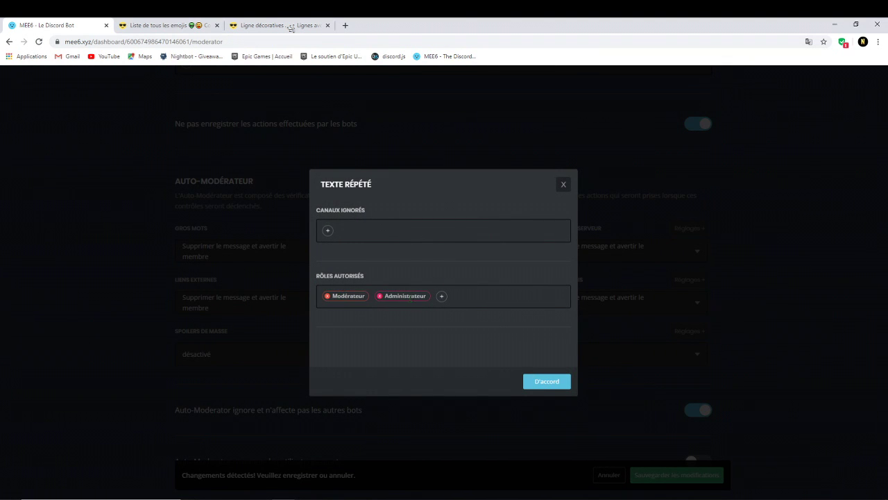
{"action": "left_click", "coordinate": [564, 184]}
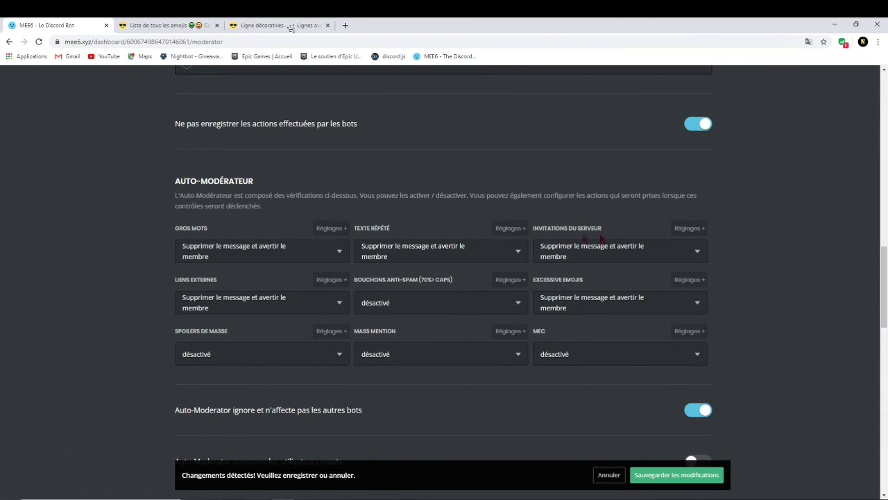
Step: Set the Invitations du serveur check to "Supprimer le message et avertir le membre" and review its ignored channels, confirming the settings
{"action": "left_click", "coordinate": [589, 251]}
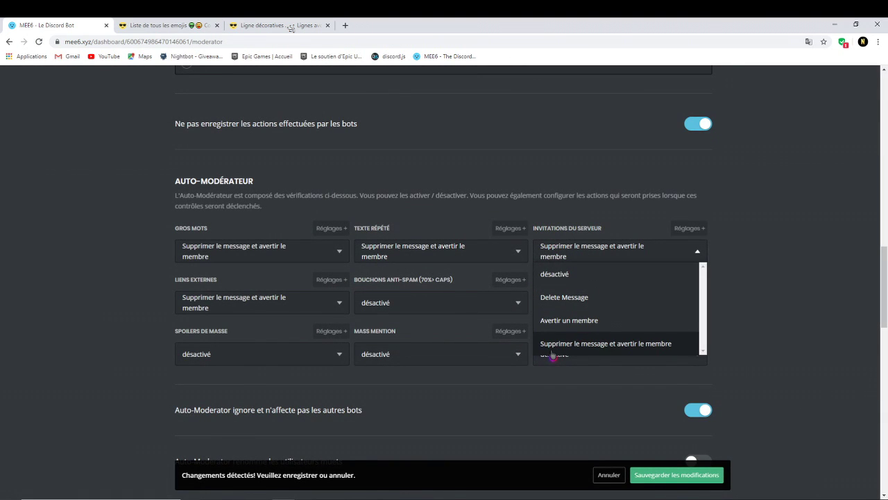
{"action": "left_click", "coordinate": [596, 344]}
{"action": "left_click", "coordinate": [697, 229]}
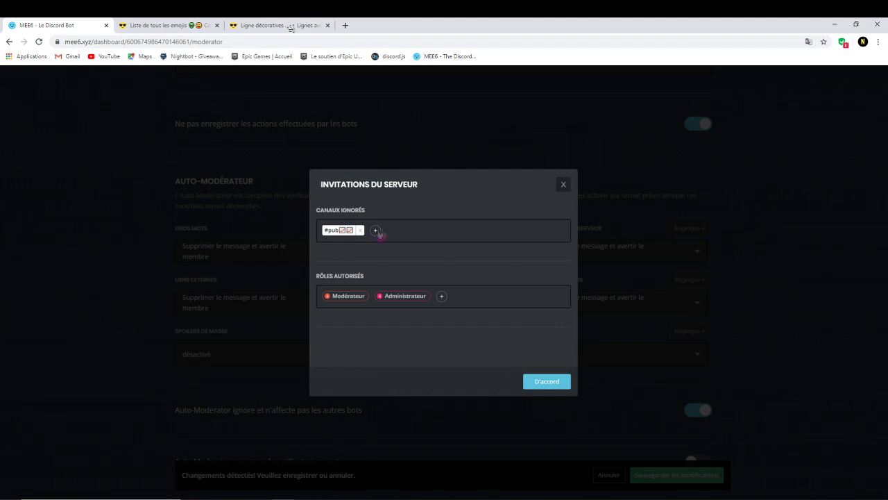
{"action": "left_click", "coordinate": [375, 231]}
{"action": "left_click", "coordinate": [561, 388]}
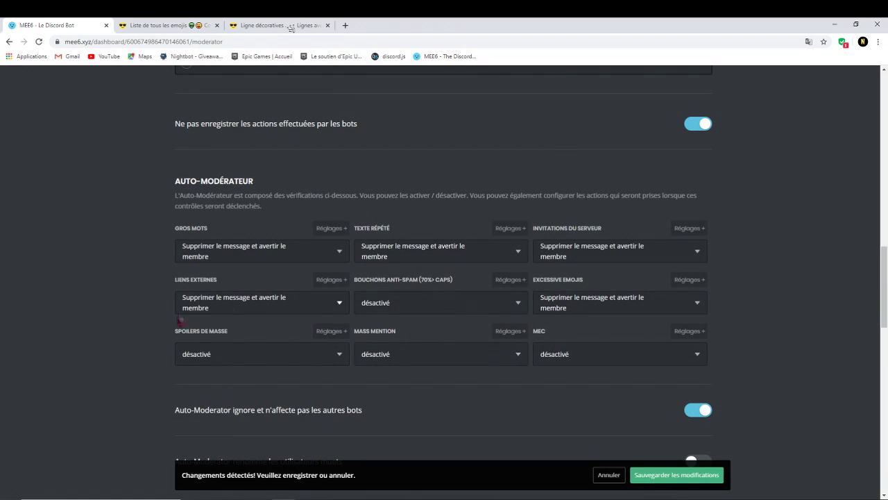
Step: Review the Liens externes action options and its settings for ignored channels, allowed roles and websites
{"action": "left_click", "coordinate": [261, 307]}
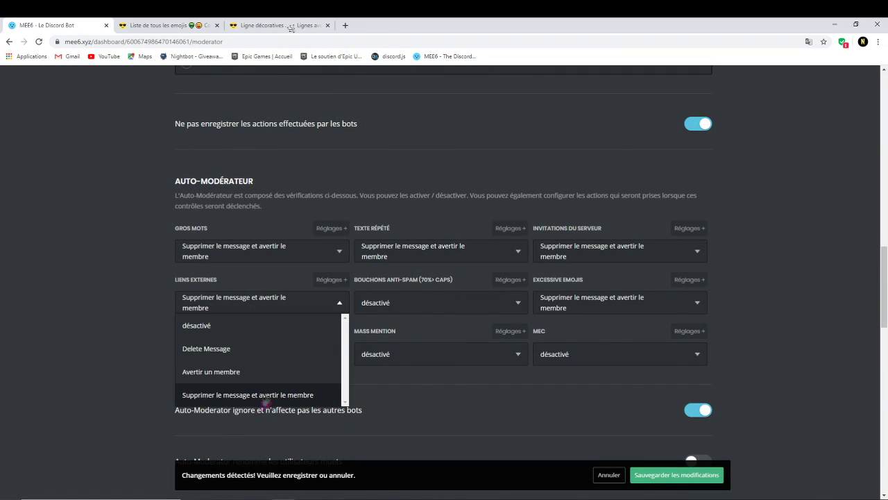
{"action": "left_click", "coordinate": [267, 286]}
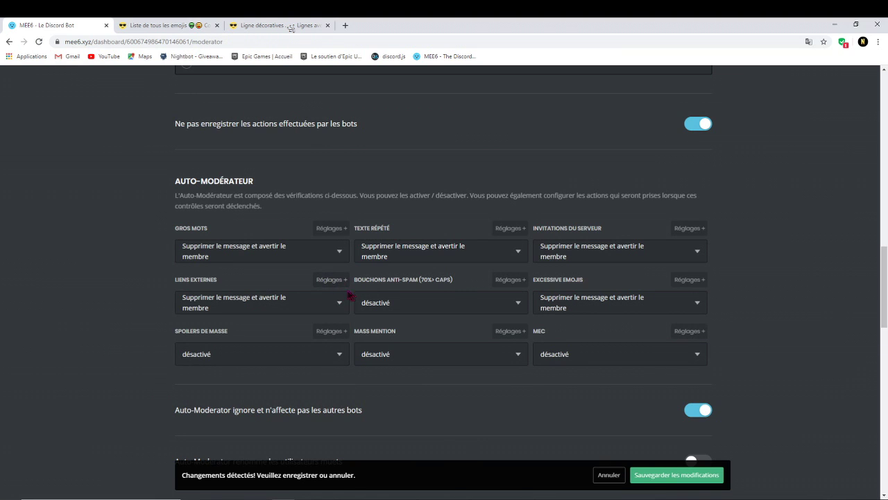
{"action": "left_click", "coordinate": [332, 280]}
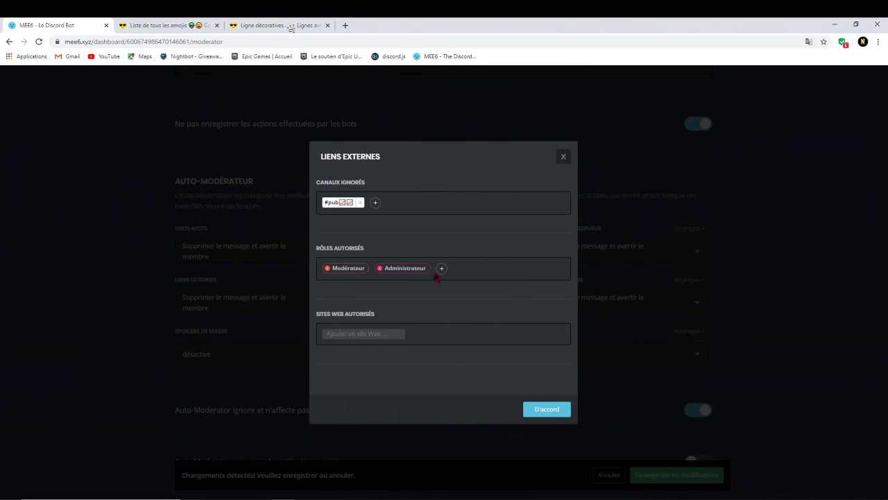
{"action": "left_click", "coordinate": [562, 412]}
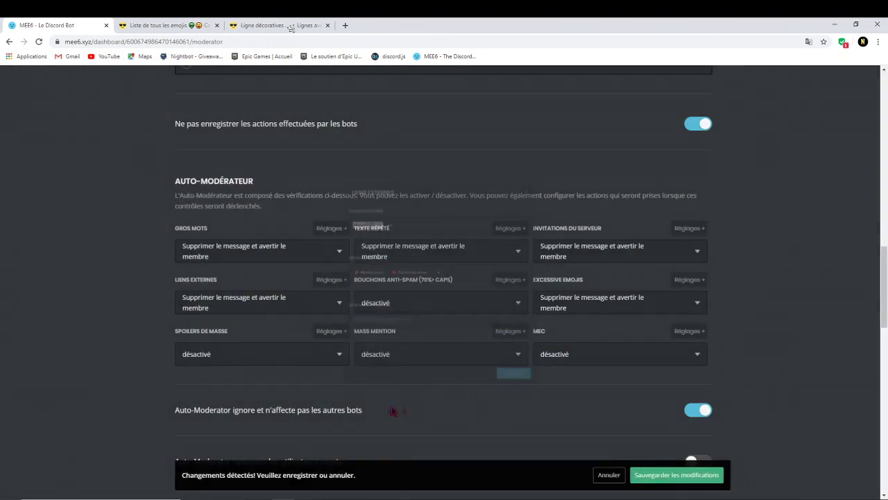
Step: Review the action options of the Bouchons anti-spam and Excessive Emojis checks
{"action": "left_click", "coordinate": [408, 306]}
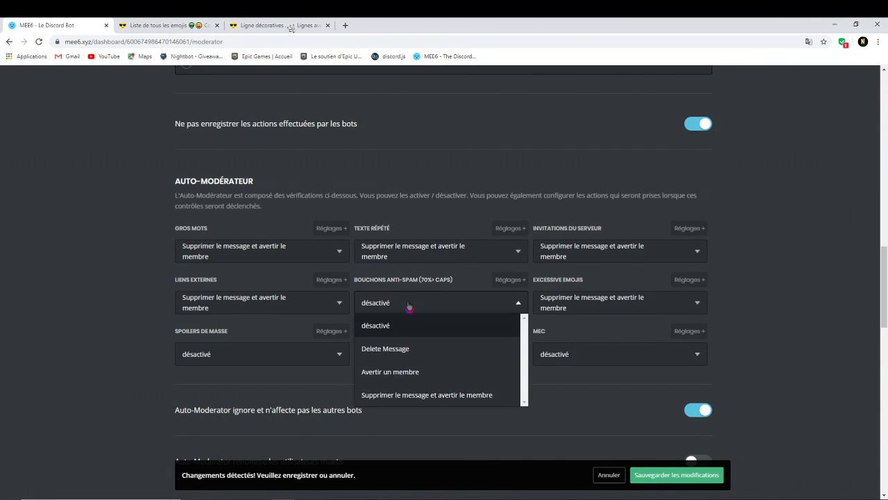
{"action": "left_click", "coordinate": [408, 306]}
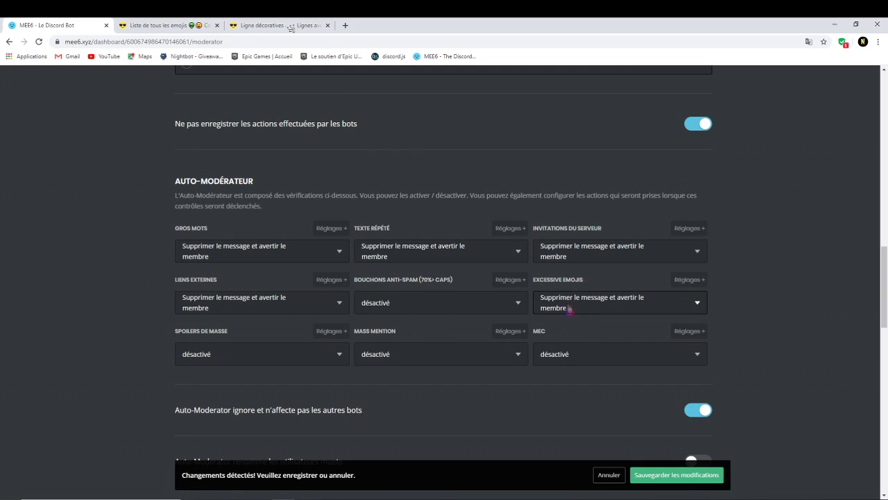
{"action": "left_click", "coordinate": [629, 301]}
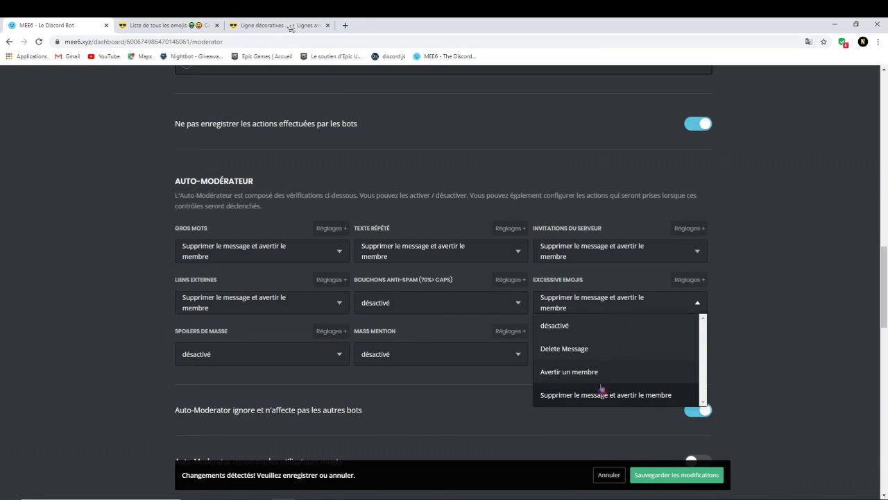
{"action": "left_click", "coordinate": [685, 310]}
Step: Add the Modérateur and Administrateur roles to the Rôles autorisés of the Excessive Emojis check and confirm its settings
{"action": "left_click", "coordinate": [689, 279]}
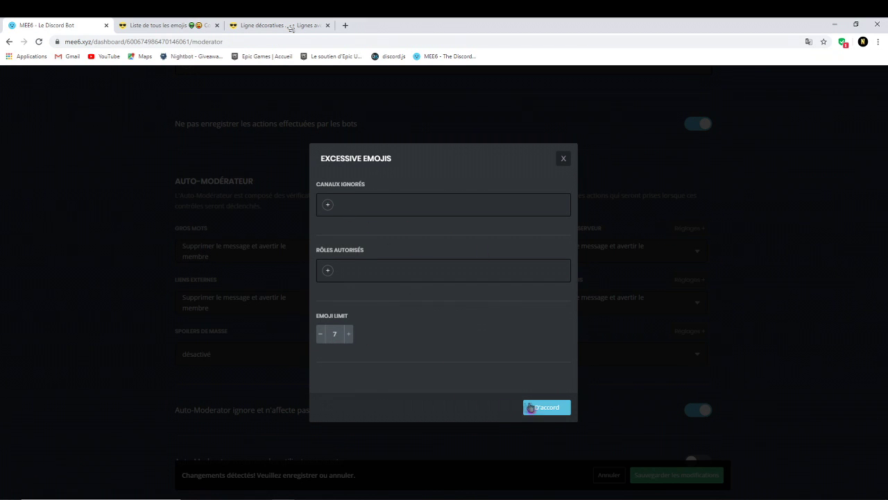
{"action": "left_click", "coordinate": [327, 270]}
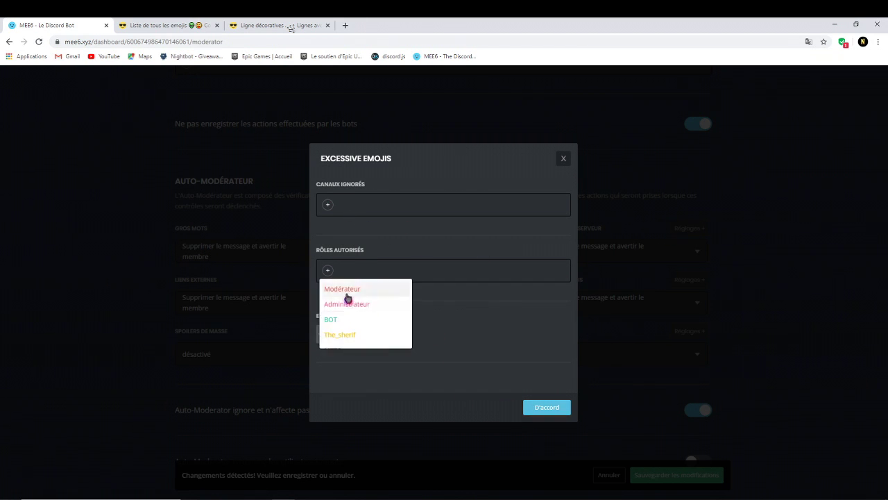
{"action": "left_click", "coordinate": [347, 288]}
{"action": "left_click", "coordinate": [394, 288]}
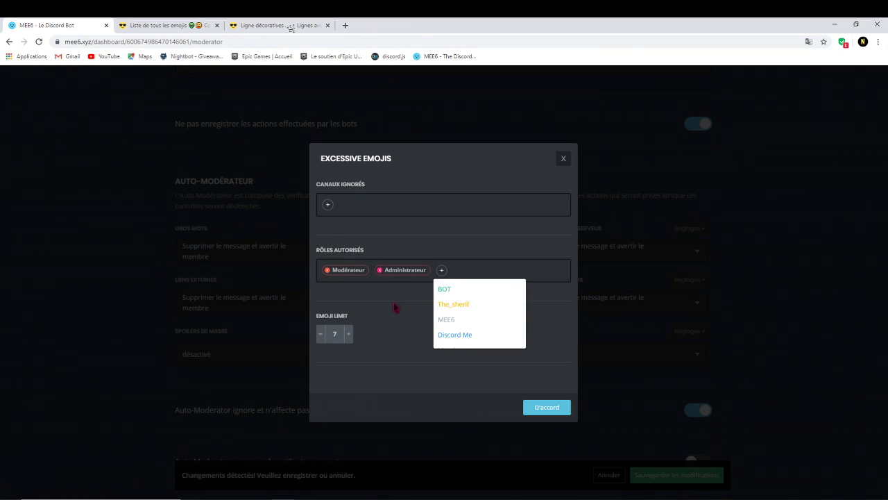
{"action": "left_click", "coordinate": [537, 411]}
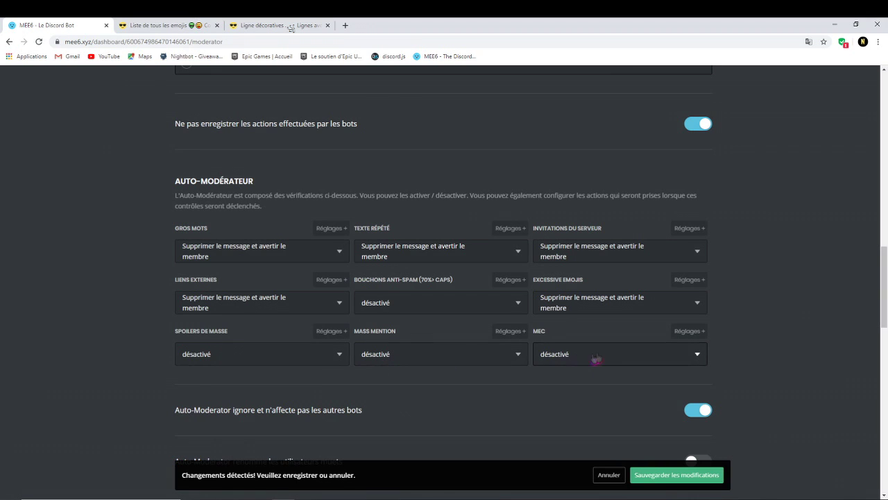
Step: Examine the auto-moderator option for ignoring other bots, "Auto-Moderator ignore et n'affecte pas les autres bots"
{"action": "scroll", "coordinate": [388, 390], "scroll_direction": "down", "scroll_amount": 2}
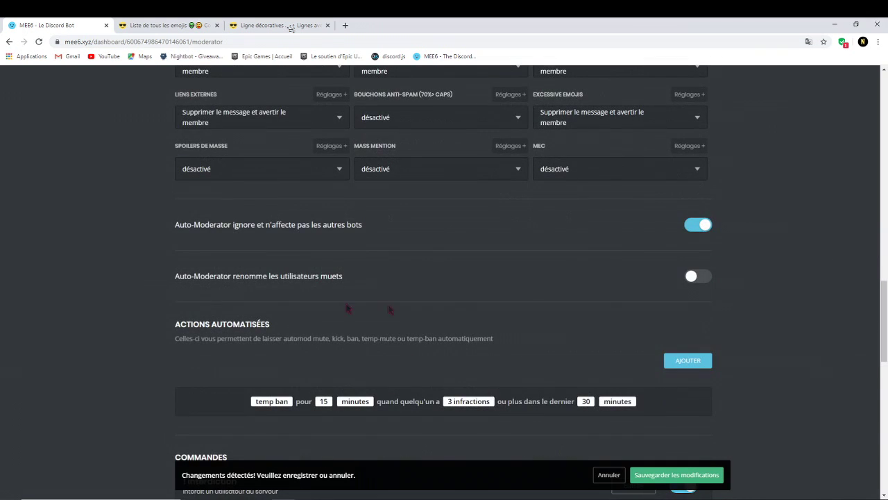
{"action": "left_click_drag", "start_coordinate": [176, 224], "coordinate": [377, 235]}
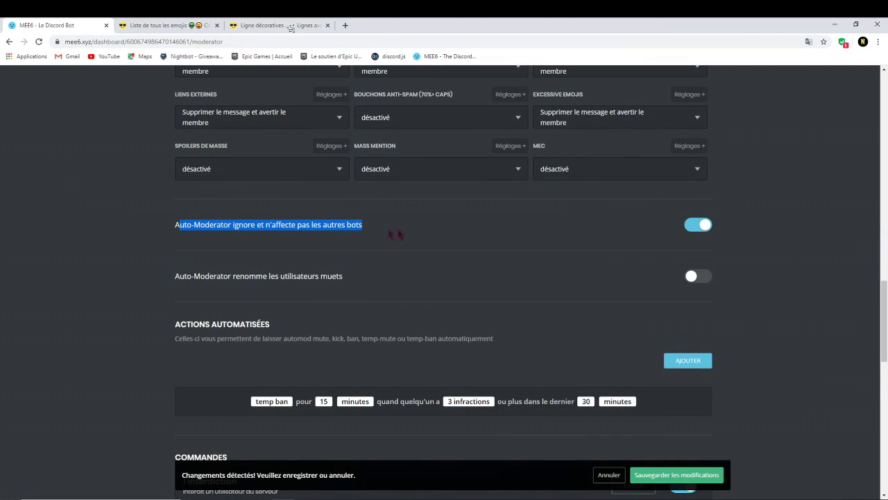
{"action": "left_click", "coordinate": [398, 238]}
{"action": "left_click_drag", "start_coordinate": [176, 224], "coordinate": [380, 252]}
{"action": "left_click", "coordinate": [394, 228]}
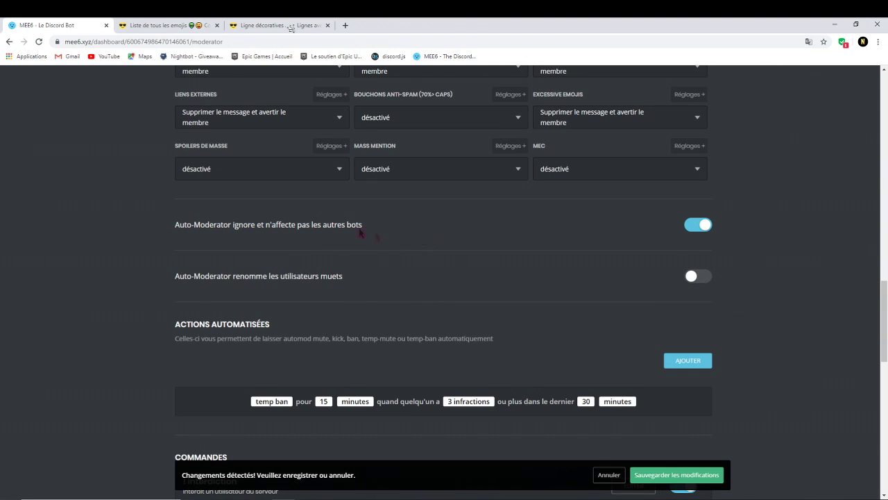
{"action": "left_click_drag", "start_coordinate": [175, 224], "coordinate": [367, 229]}
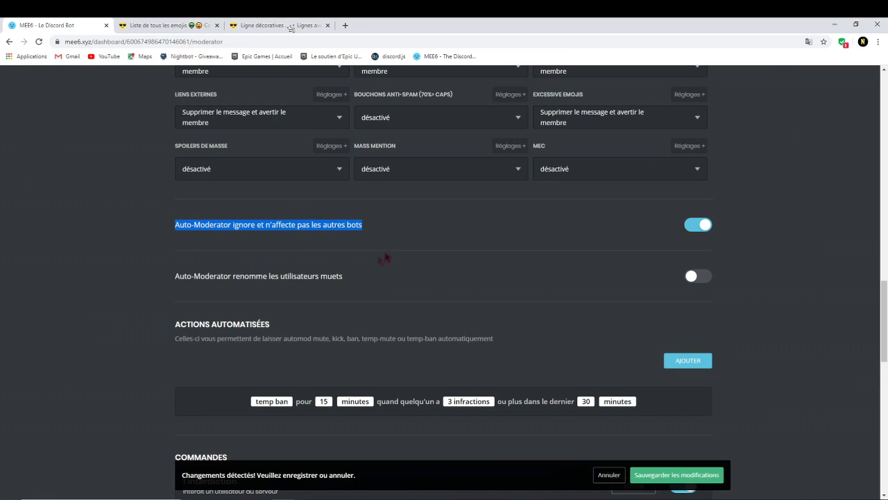
{"action": "left_click", "coordinate": [543, 224]}
Step: Review the automated temp ban rule and the list of moderation commands
{"action": "scroll", "coordinate": [359, 260], "scroll_direction": "down", "scroll_amount": 1}
{"action": "scroll", "coordinate": [359, 261], "scroll_direction": "down", "scroll_amount": 2}
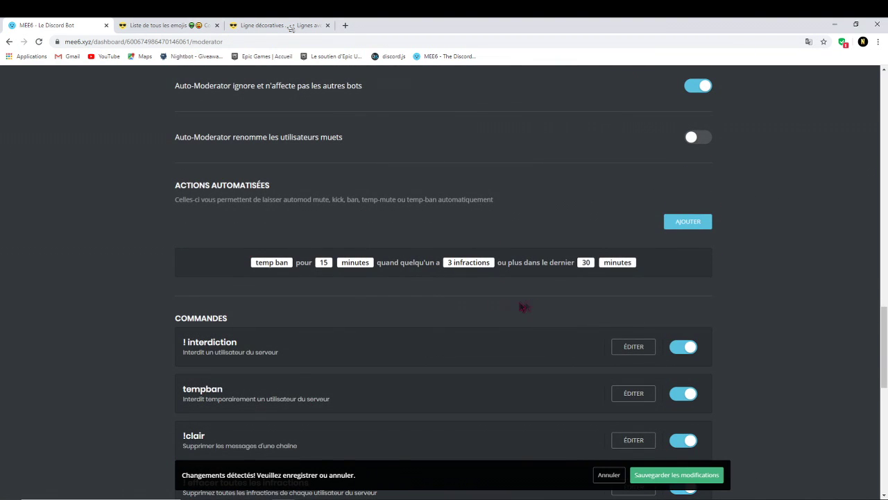
{"action": "scroll", "coordinate": [294, 263], "scroll_direction": "down", "scroll_amount": 1}
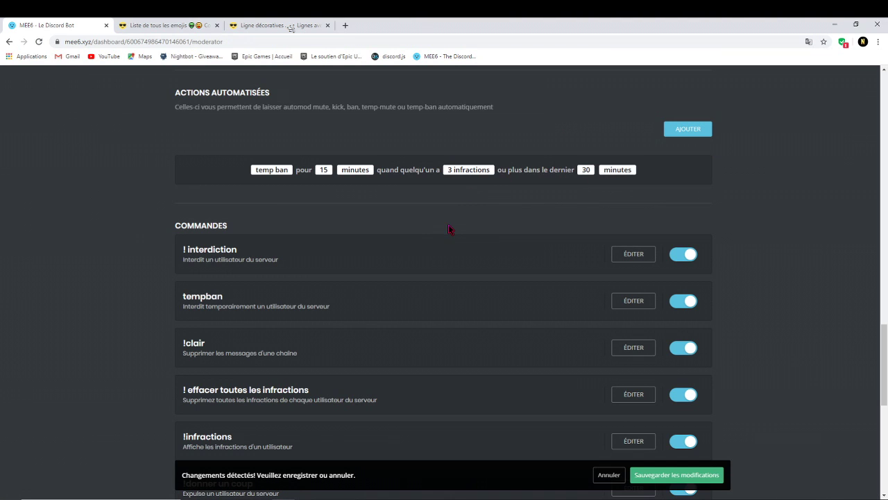
{"action": "scroll", "coordinate": [664, 234], "scroll_direction": "down", "scroll_amount": 7}
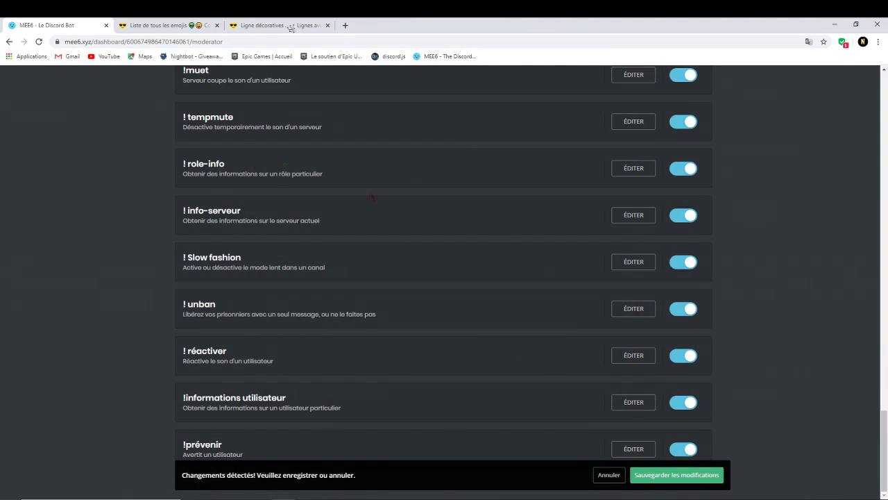
{"action": "scroll", "coordinate": [446, 224], "scroll_direction": "up", "scroll_amount": 9}
{"action": "scroll", "coordinate": [316, 199], "scroll_direction": "up", "scroll_amount": 12}
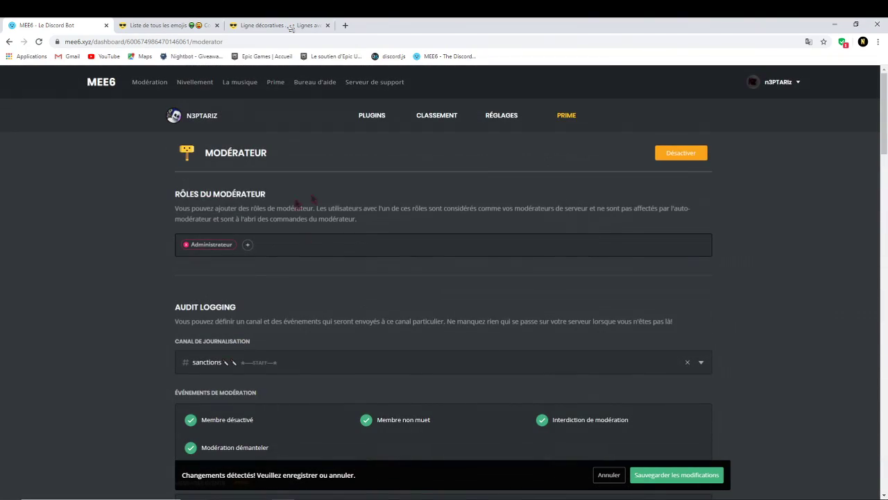
Step: Open the Bienvenue plugin and select the bienvenue channel for its welcome messages
{"action": "left_click", "coordinate": [386, 122]}
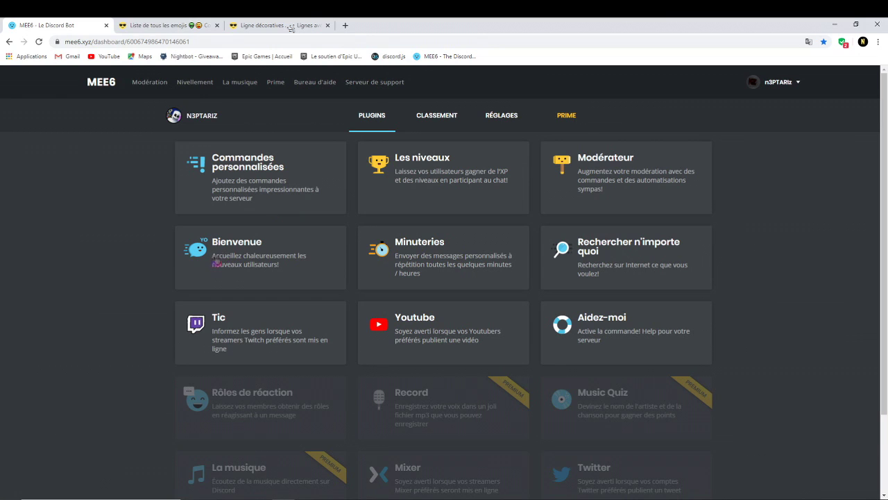
{"action": "left_click", "coordinate": [224, 260]}
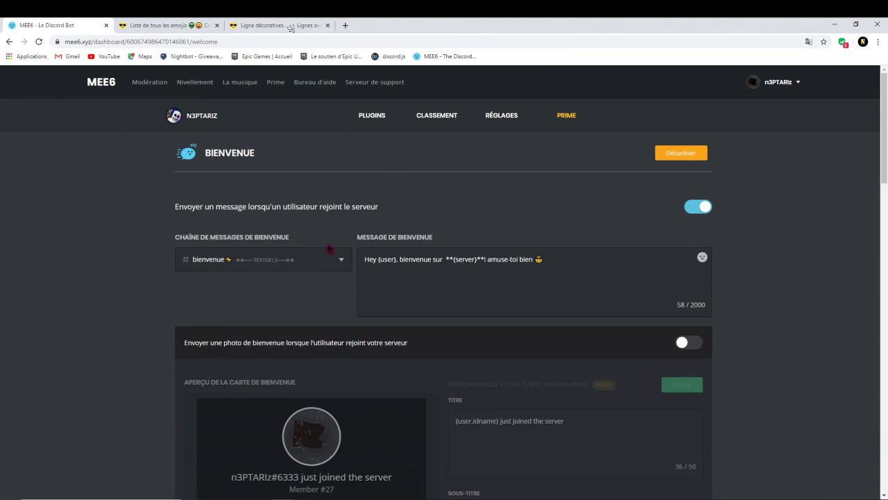
{"action": "scroll", "coordinate": [325, 250], "scroll_direction": "down", "scroll_amount": 2}
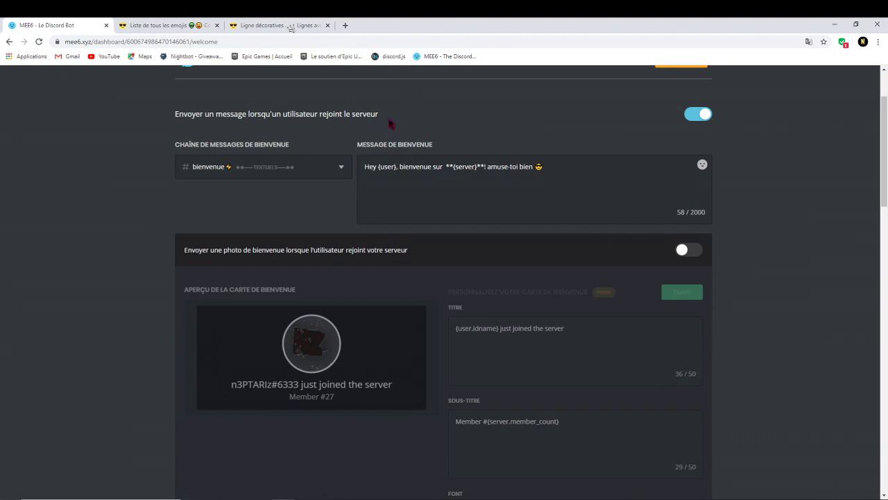
{"action": "left_click", "coordinate": [257, 167]}
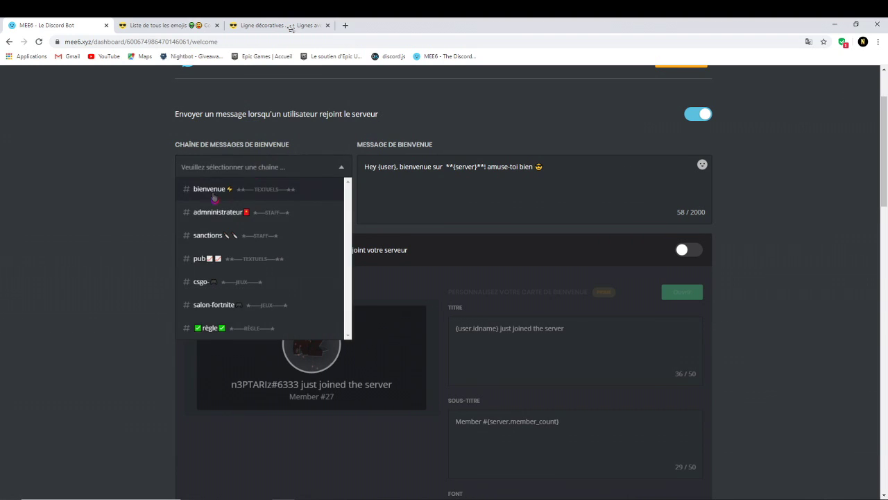
{"action": "left_click", "coordinate": [317, 188]}
Step: Examine the welcome message's wording and its {user} and {server} placeholders
{"action": "left_click_drag", "start_coordinate": [362, 167], "coordinate": [377, 167]}
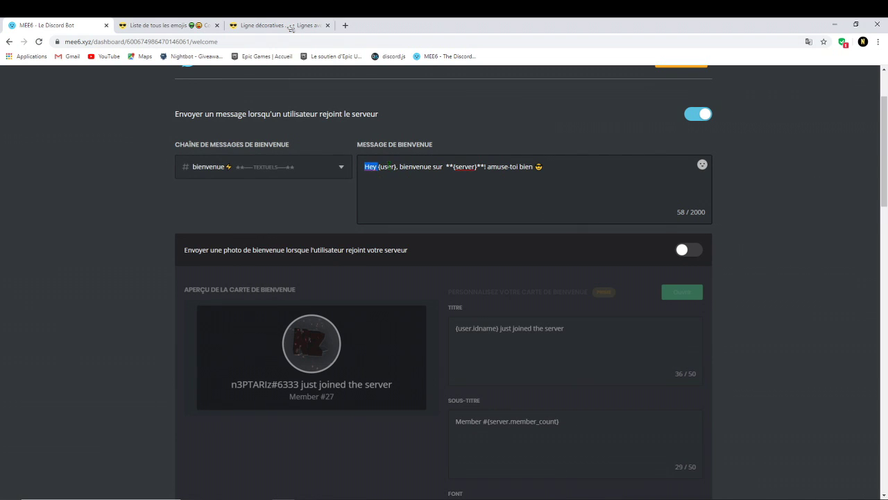
{"action": "left_click_drag", "start_coordinate": [395, 167], "coordinate": [380, 167]}
{"action": "left_click_drag", "start_coordinate": [455, 167], "coordinate": [464, 166]}
{"action": "left_click", "coordinate": [515, 182]}
{"action": "mouse_move", "coordinate": [476, 166]}
{"action": "left_mouse_down"}
{"action": "mouse_move", "coordinate": [456, 166]}
{"action": "mouse_move", "coordinate": [483, 170]}
{"action": "left_mouse_up"}
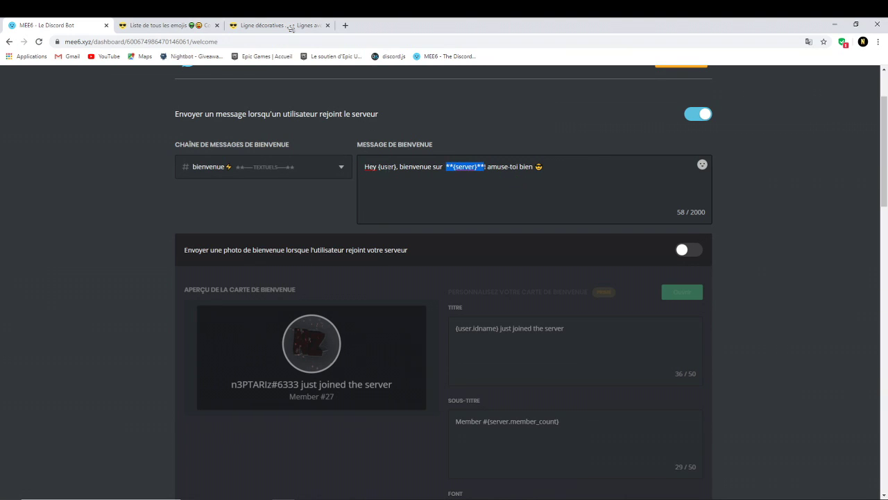
{"action": "left_click_drag", "start_coordinate": [395, 167], "coordinate": [378, 167]}
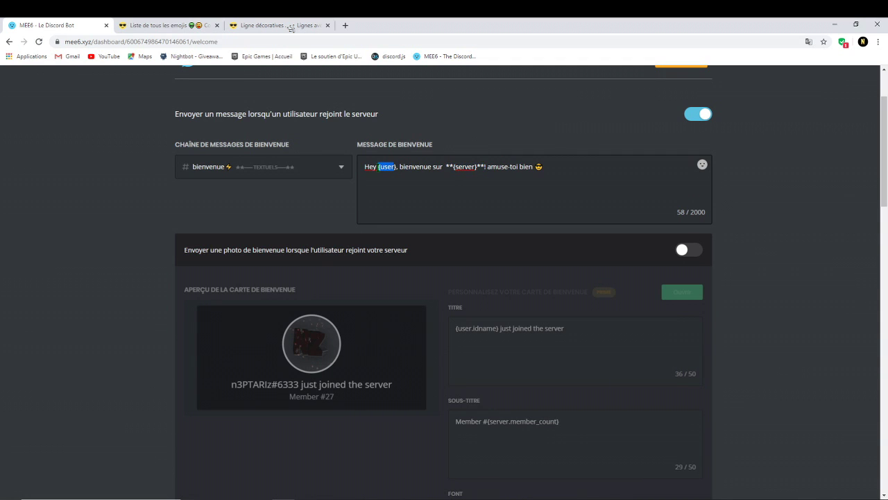
{"action": "left_click", "coordinate": [433, 198]}
Step: Review the welcome card options and the text of the private message sent to new users
{"action": "scroll", "coordinate": [469, 264], "scroll_direction": "down", "scroll_amount": 2}
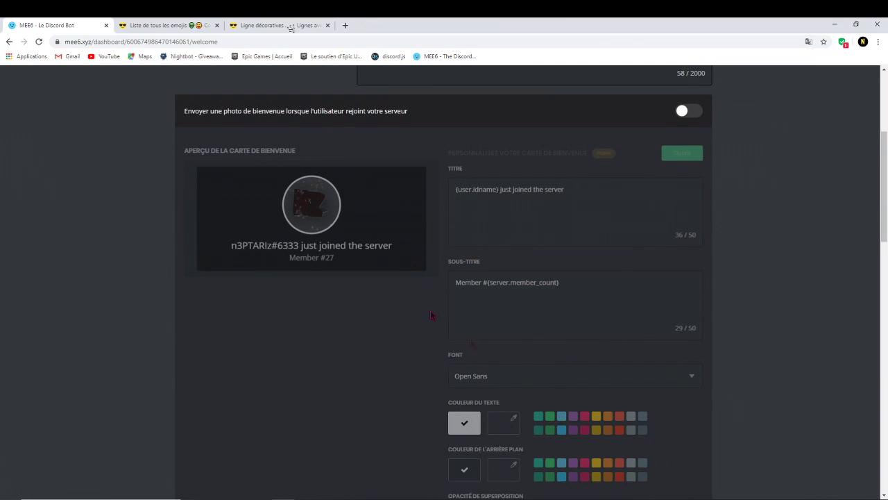
{"action": "scroll", "coordinate": [477, 318], "scroll_direction": "down", "scroll_amount": 1}
{"action": "scroll", "coordinate": [478, 319], "scroll_direction": "down", "scroll_amount": 3}
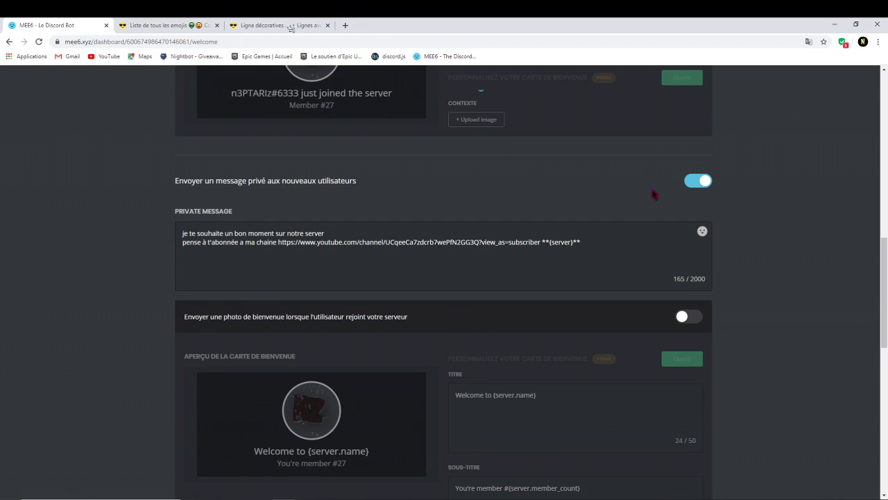
{"action": "left_click", "coordinate": [179, 235]}
{"action": "left_click_drag", "start_coordinate": [182, 233], "coordinate": [587, 245]}
{"action": "left_click", "coordinate": [586, 246]}
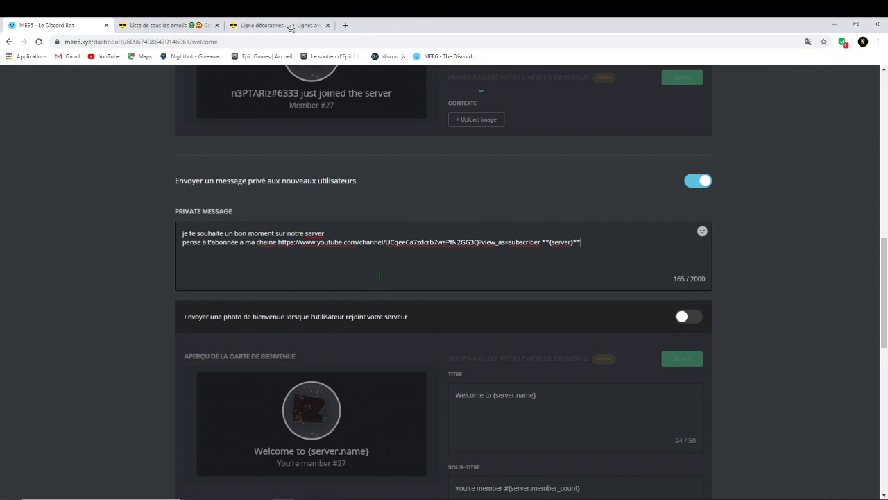
Step: Review the roles given to new users and the further roles offered under Rôles à donner
{"action": "scroll", "coordinate": [298, 271], "scroll_direction": "down", "scroll_amount": 5}
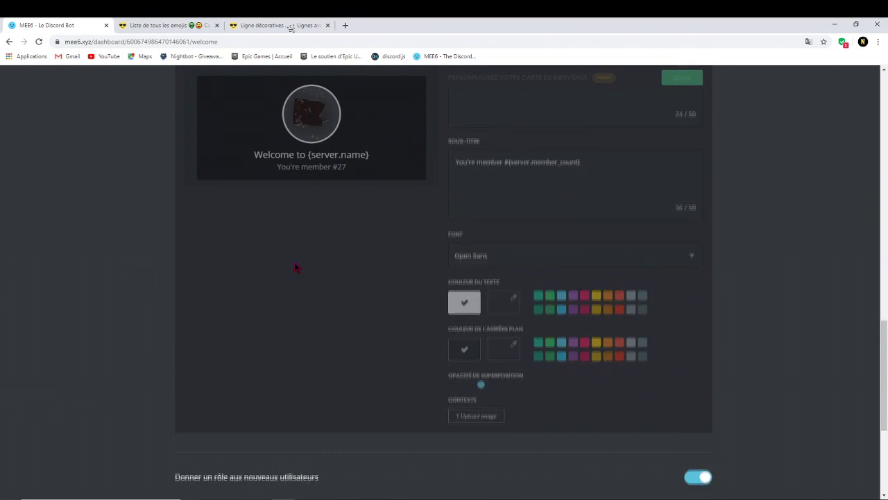
{"action": "scroll", "coordinate": [295, 267], "scroll_direction": "down", "scroll_amount": 4}
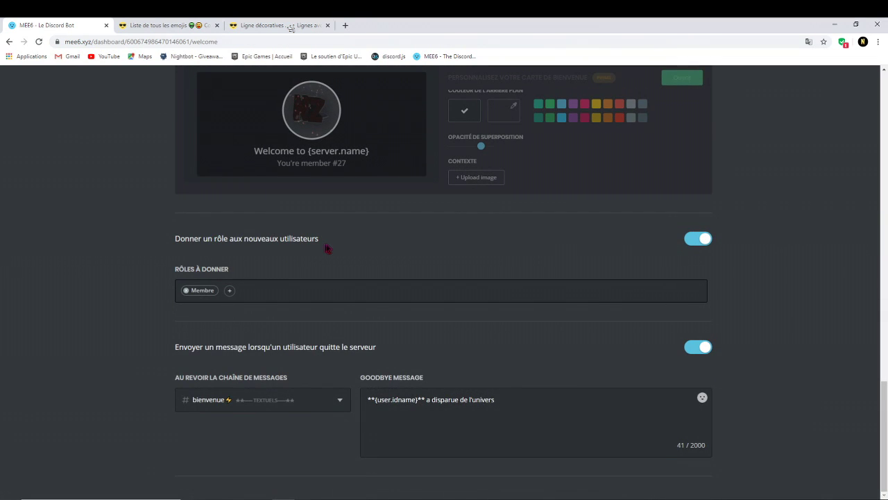
{"action": "left_click", "coordinate": [230, 295]}
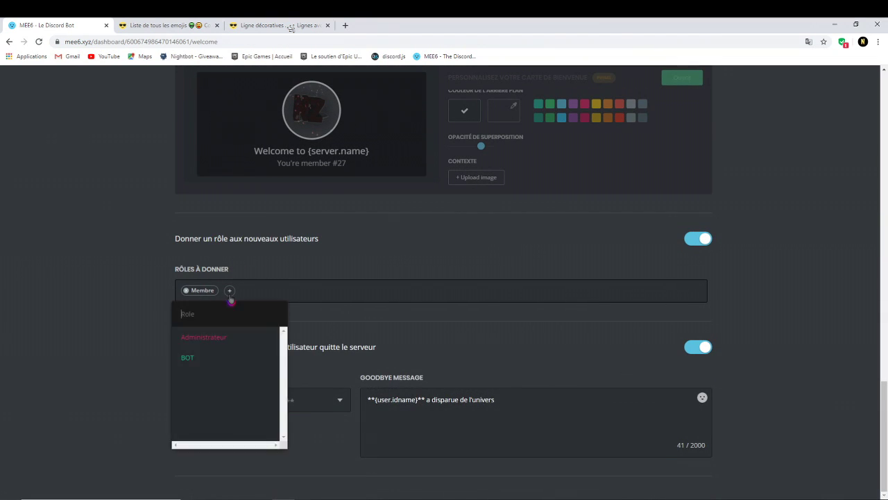
{"action": "left_click", "coordinate": [295, 268]}
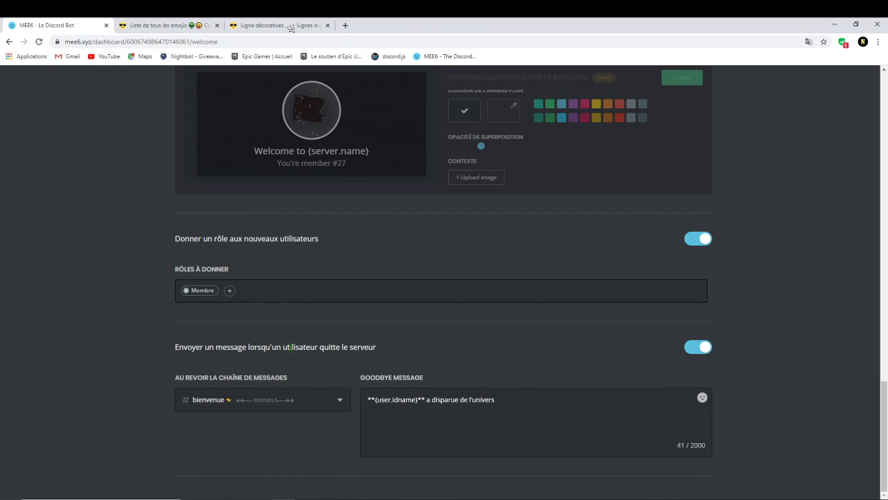
Step: Examine the goodbye message setting and its {user.idname} placeholder, discarding the accidental change to the message text
{"action": "left_click_drag", "start_coordinate": [381, 346], "coordinate": [195, 347]}
{"action": "left_click", "coordinate": [174, 346]}
{"action": "triple_click", "coordinate": [174, 346]}
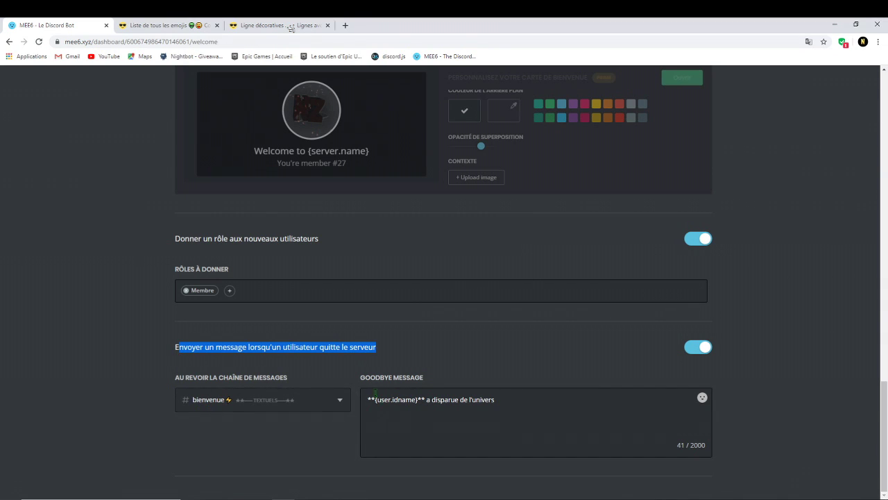
{"action": "left_click_drag", "start_coordinate": [368, 400], "coordinate": [419, 404]}
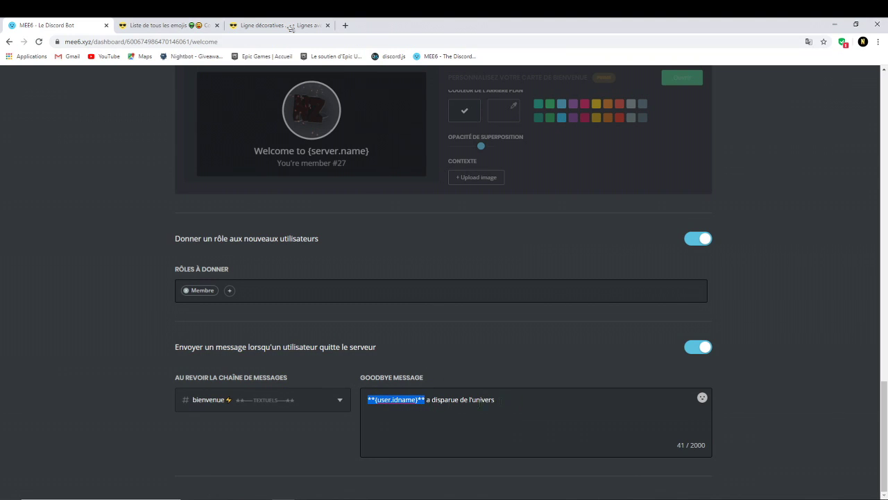
{"action": "left_click_drag", "start_coordinate": [417, 401], "coordinate": [492, 401]}
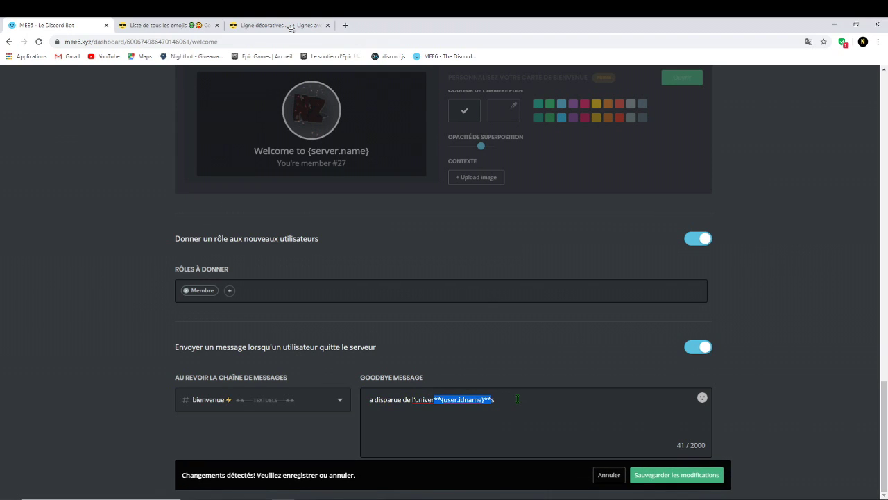
{"action": "left_click", "coordinate": [608, 474]}
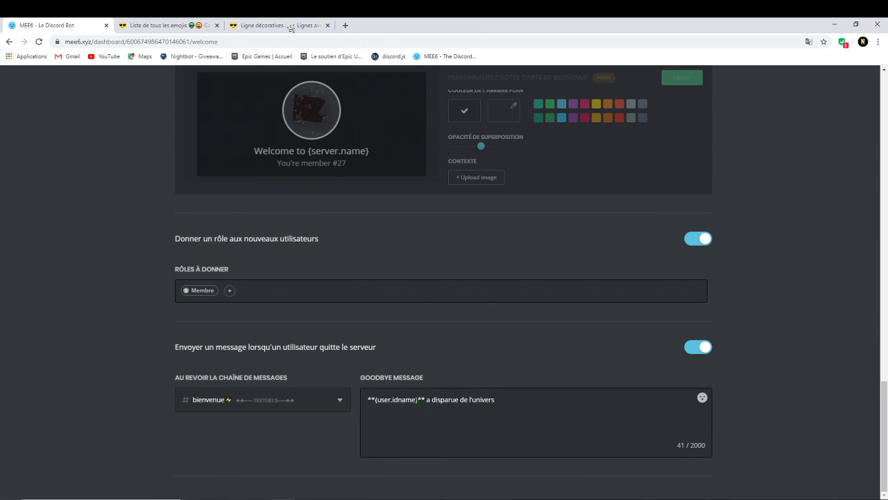
{"action": "left_click_drag", "start_coordinate": [427, 400], "coordinate": [493, 402]}
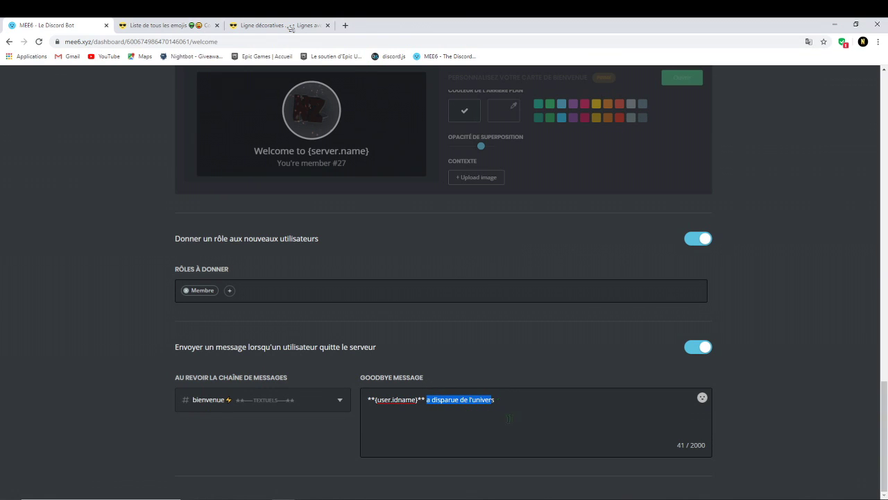
{"action": "left_click", "coordinate": [507, 408]}
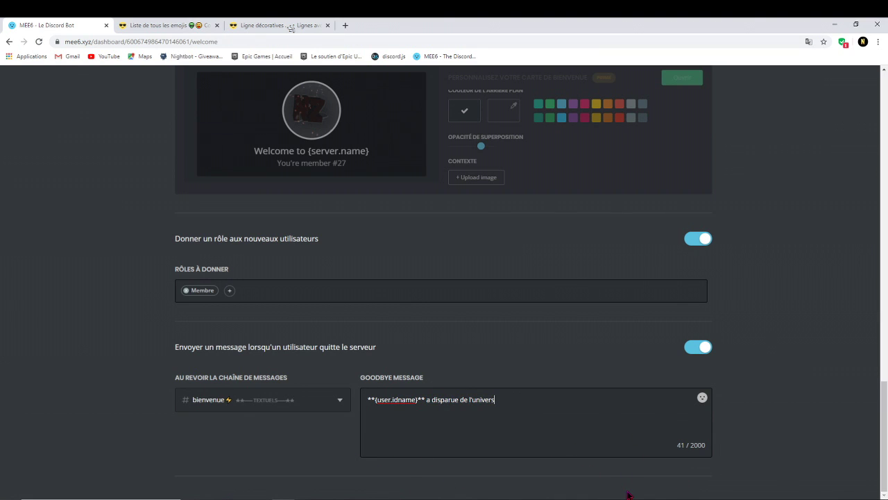
Step: Open the Minuteries plugin and review the existing timers, including the YouTube subscription reminder in the bienvenue channel
{"action": "scroll", "coordinate": [470, 417], "scroll_direction": "up", "scroll_amount": 2}
{"action": "scroll", "coordinate": [885, 299], "scroll_direction": "up", "scroll_amount": 10}
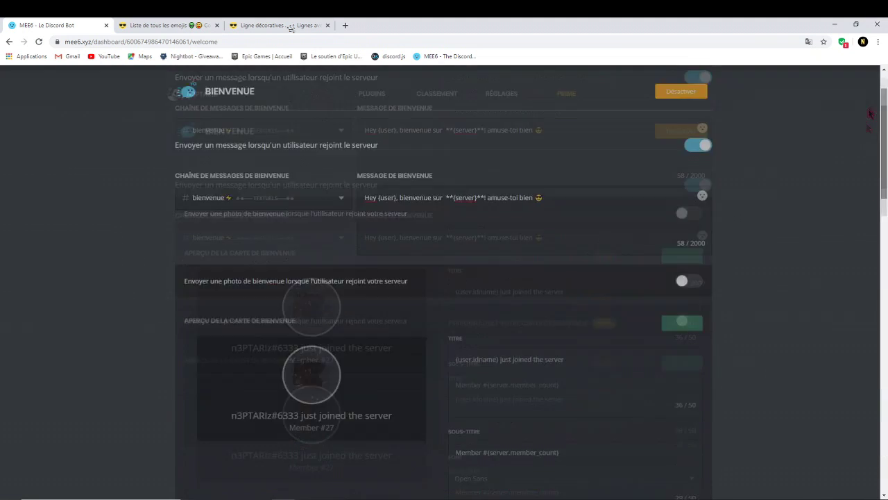
{"action": "left_click", "coordinate": [372, 115]}
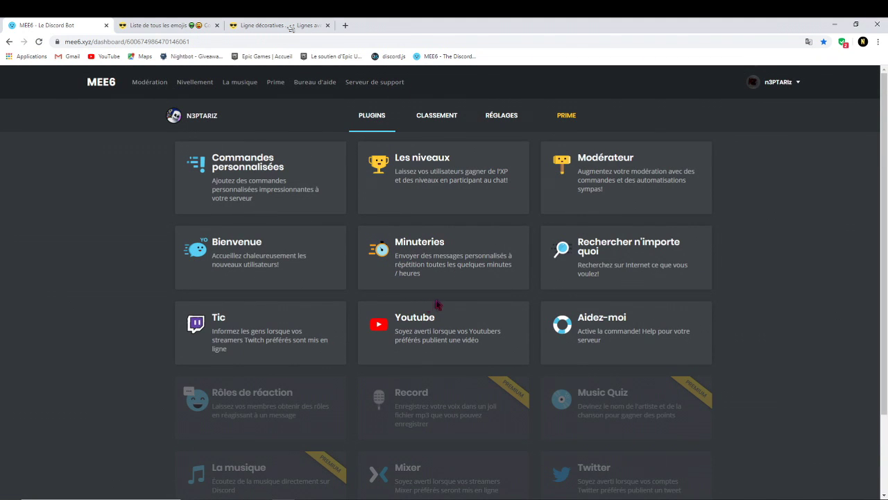
{"action": "left_click", "coordinate": [396, 263]}
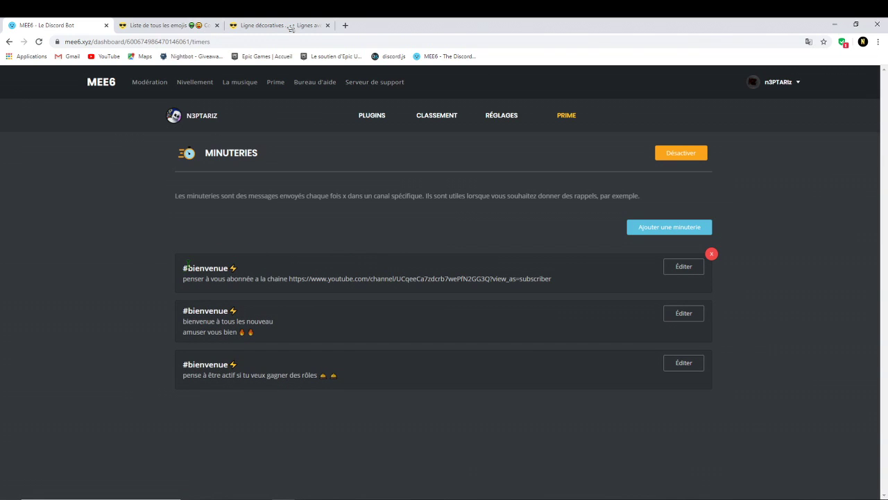
{"action": "left_click_drag", "start_coordinate": [183, 268], "coordinate": [551, 288]}
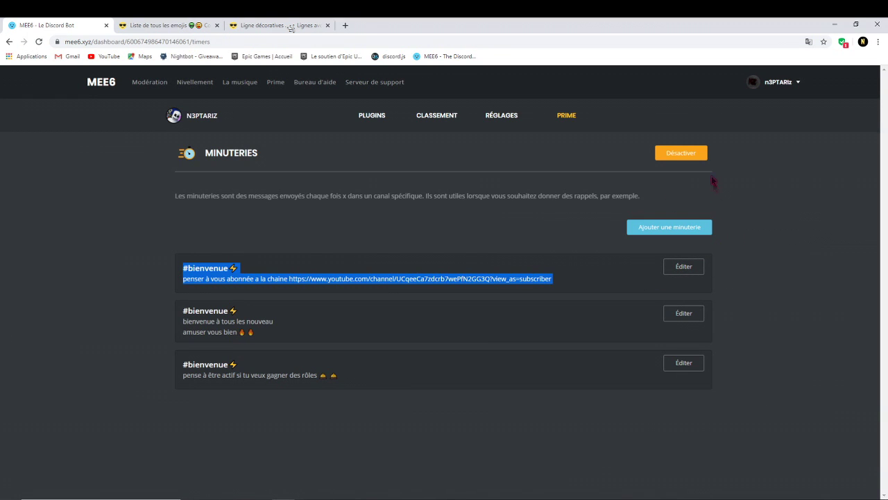
Step: Start adding a timer and try to choose its channel, dismissing the MEE6 Webhooks authorization window
{"action": "left_click", "coordinate": [645, 233]}
{"action": "left_click", "coordinate": [368, 174]}
{"action": "left_click", "coordinate": [373, 229]}
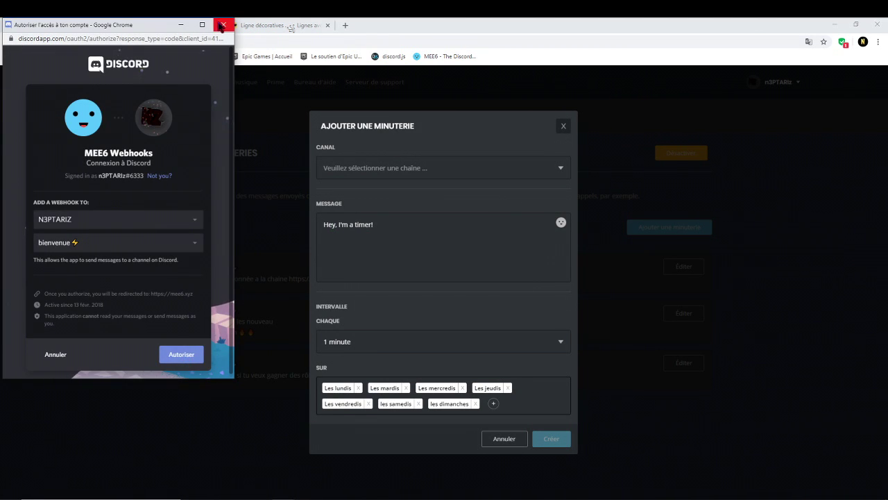
{"action": "left_click", "coordinate": [223, 25]}
{"action": "left_click_drag", "start_coordinate": [373, 224], "coordinate": [207, 229]}
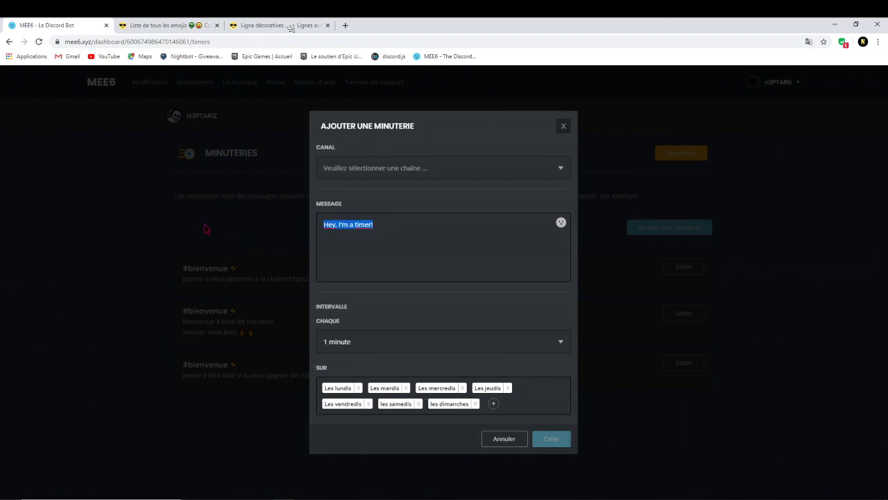
{"action": "left_click", "coordinate": [208, 229]}
{"action": "left_click", "coordinate": [676, 228]}
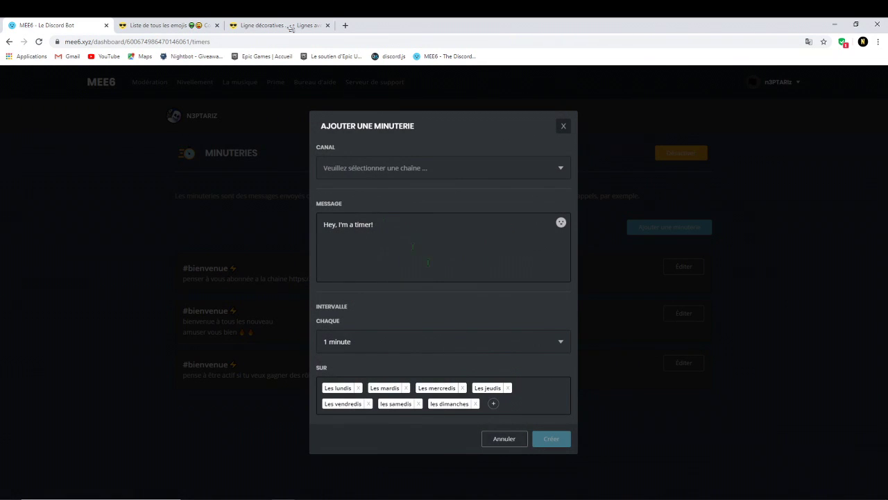
Step: Clear the default "Hey, I'm a timer!" text from the new timer's message
{"action": "left_click", "coordinate": [411, 170]}
{"action": "left_click", "coordinate": [382, 222]}
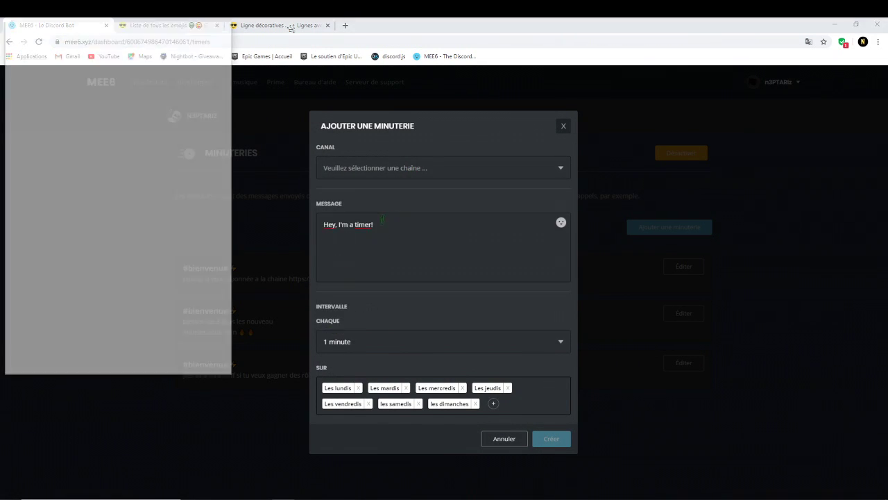
{"action": "key", "text": "BackSpace"}
{"action": "key", "text": "BackSpace"}
{"action": "key", "text": "BackSpace"}
{"action": "key", "text": "BackSpace"}
{"action": "key", "text": "BackSpace"}
{"action": "key", "text": "BackSpace"}
{"action": "key", "text": "BackSpace"}
{"action": "key", "text": "BackSpace"}
{"action": "key", "text": "BackSpace"}
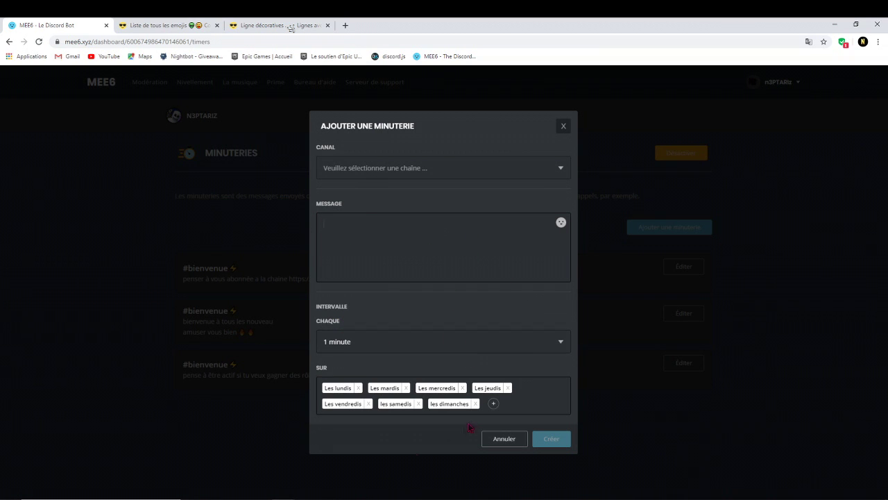
Step: Review the interval and weekday options offered for the new timer and cancel its creation
{"action": "mouse_move", "coordinate": [284, 499]}
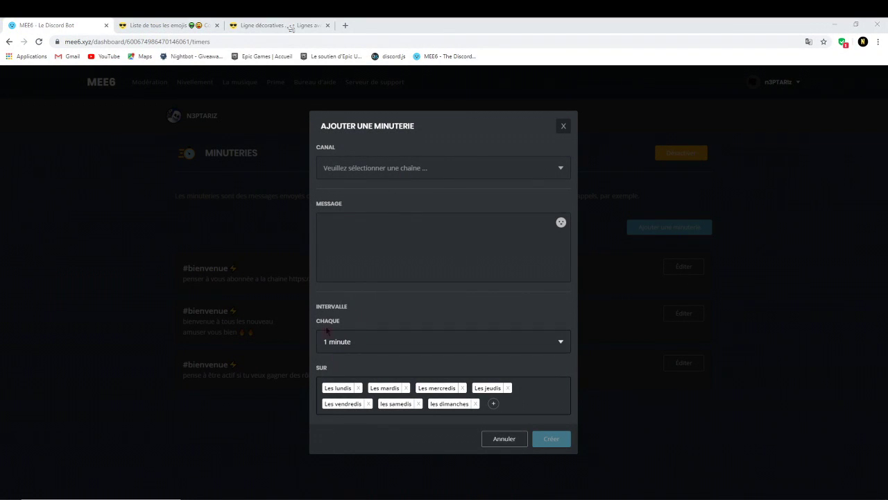
{"action": "left_click", "coordinate": [352, 351]}
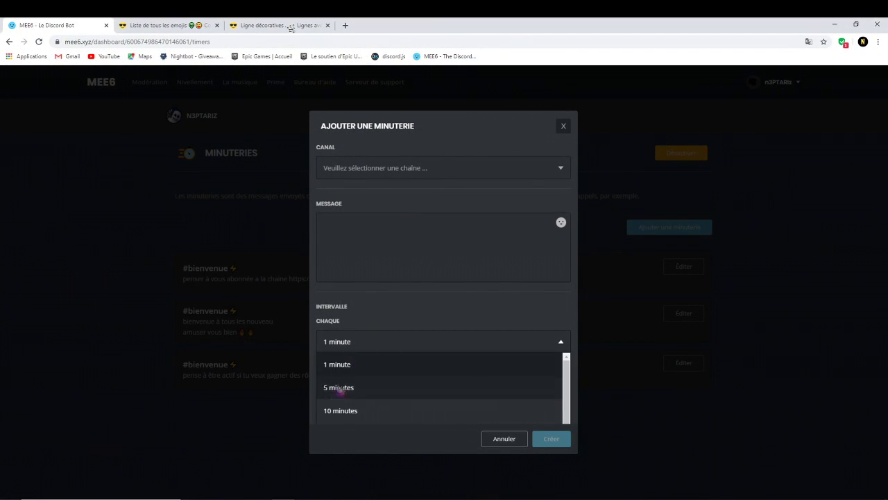
{"action": "scroll", "coordinate": [382, 374], "scroll_direction": "down", "scroll_amount": 1}
{"action": "scroll", "coordinate": [378, 378], "scroll_direction": "down", "scroll_amount": 3}
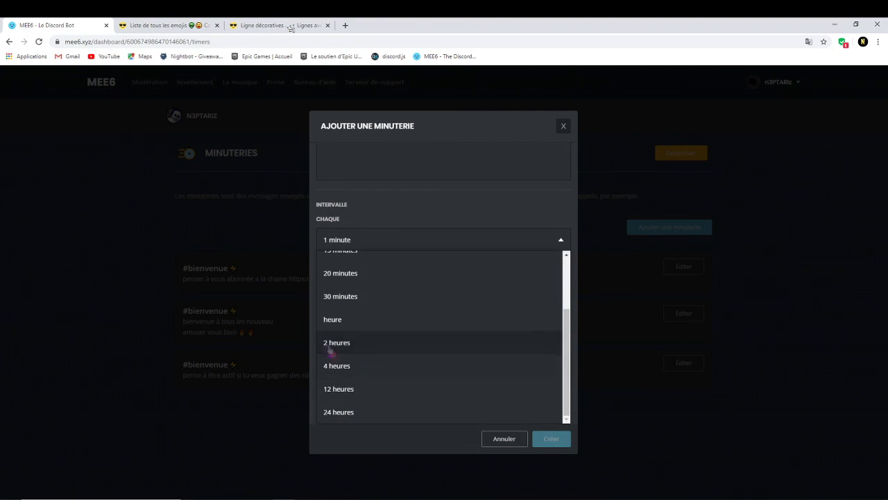
{"action": "left_click", "coordinate": [363, 242]}
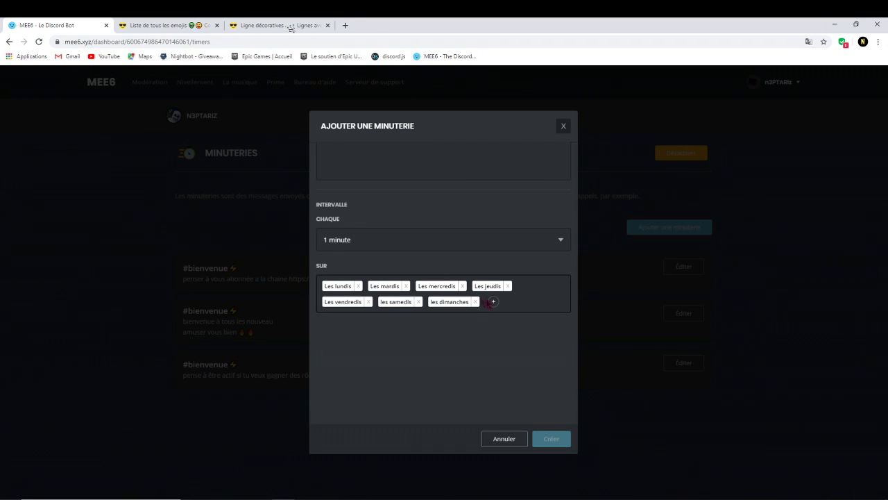
{"action": "left_click", "coordinate": [525, 438]}
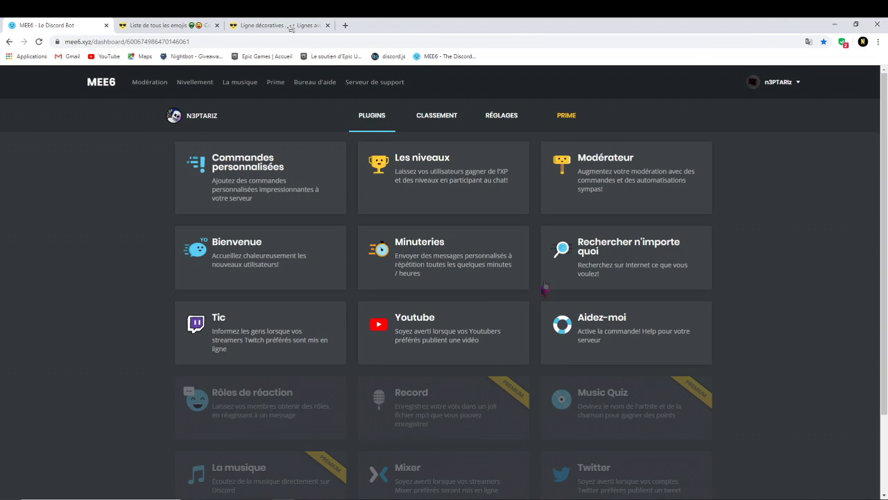
Step: Open the Rechercher n'importe quoi plugin and review its search commands, including !Urbain
{"action": "left_click", "coordinate": [581, 255]}
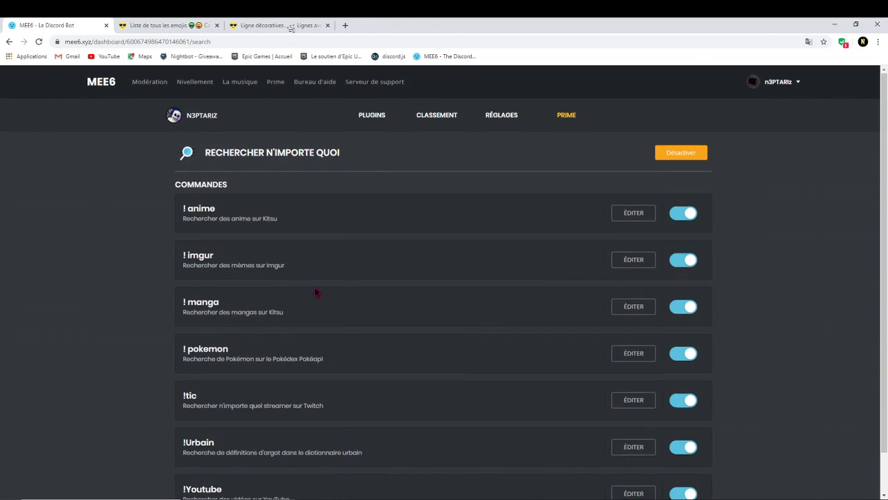
{"action": "scroll", "coordinate": [315, 290], "scroll_direction": "down", "scroll_amount": 1}
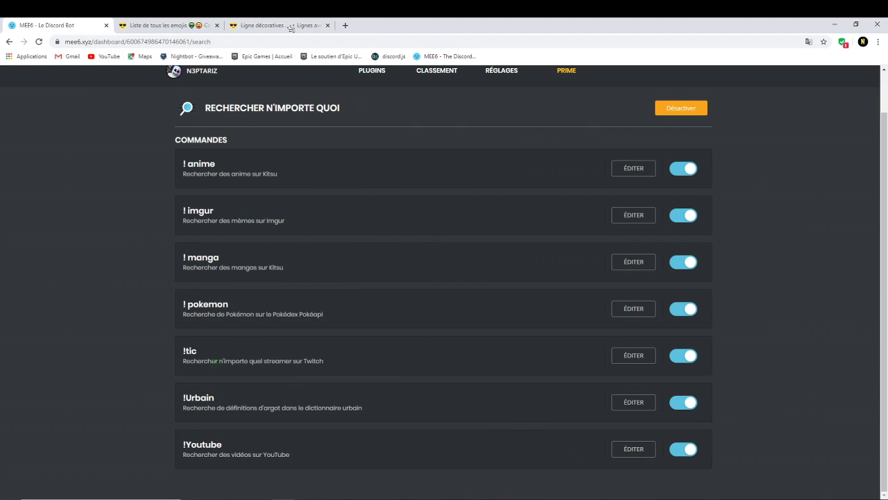
{"action": "triple_click", "coordinate": [186, 403]}
{"action": "left_click", "coordinate": [231, 397]}
{"action": "triple_click", "coordinate": [200, 398]}
{"action": "scroll", "coordinate": [331, 248], "scroll_direction": "up", "scroll_amount": 1}
Step: Open the Tic plugin, review its Twitch streamer notifications and check the option for adding more streamers
{"action": "left_click", "coordinate": [371, 124]}
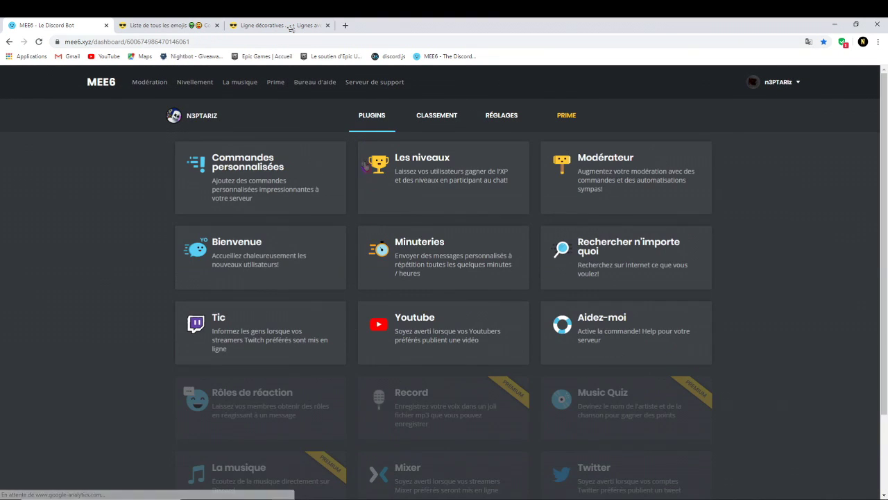
{"action": "left_click", "coordinate": [284, 330]}
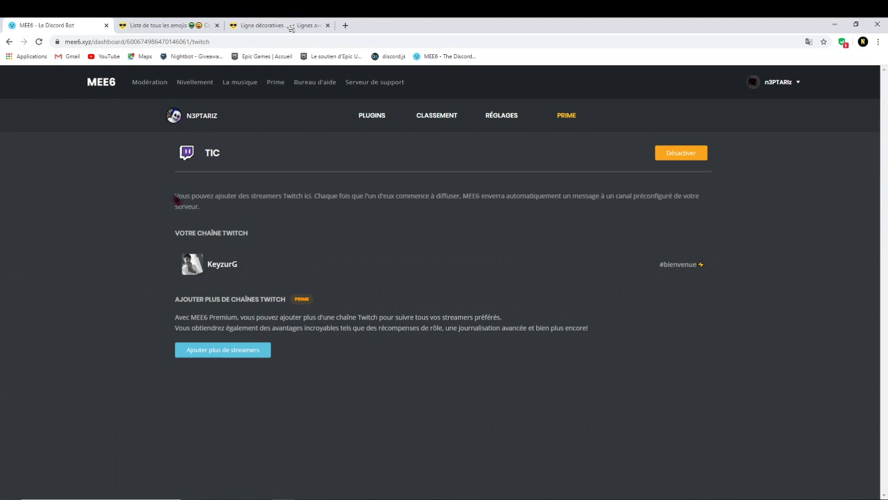
{"action": "left_click_drag", "start_coordinate": [172, 202], "coordinate": [208, 216]}
{"action": "left_click", "coordinate": [266, 269]}
{"action": "left_click", "coordinate": [232, 352]}
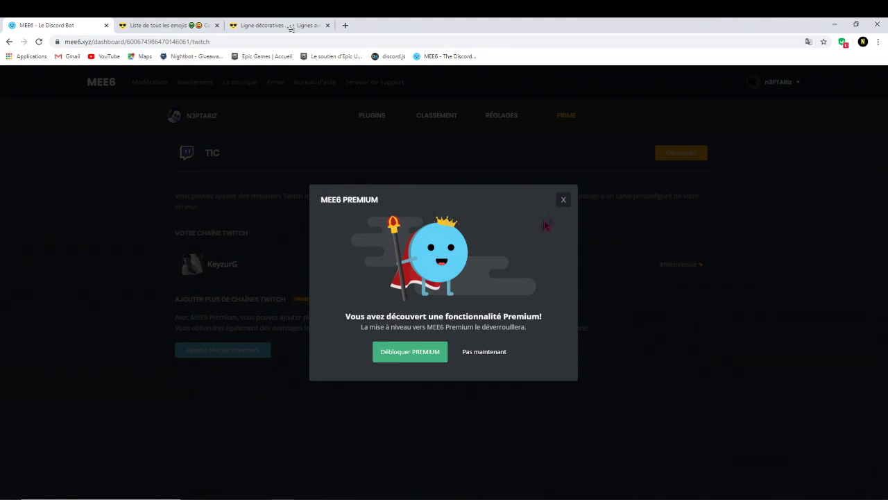
{"action": "left_click", "coordinate": [563, 200]}
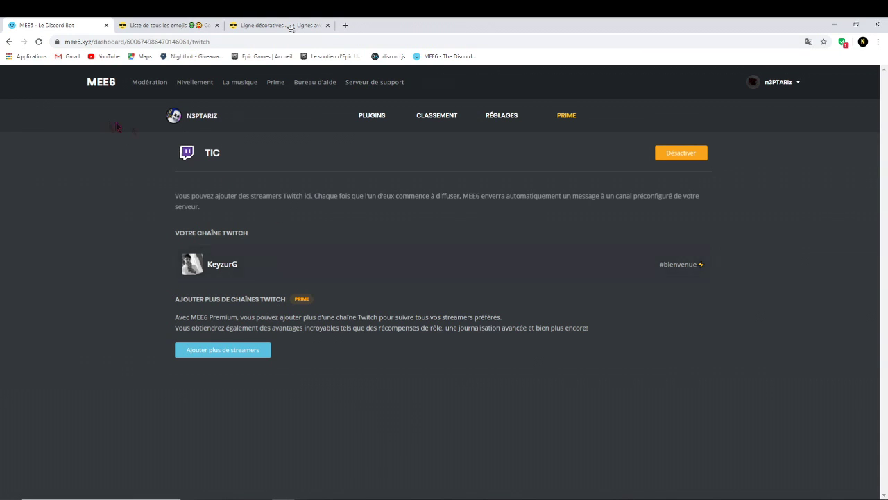
Step: Review the YouTube plugin's channel notification settings and return to the plugin list
{"action": "left_click", "coordinate": [372, 115]}
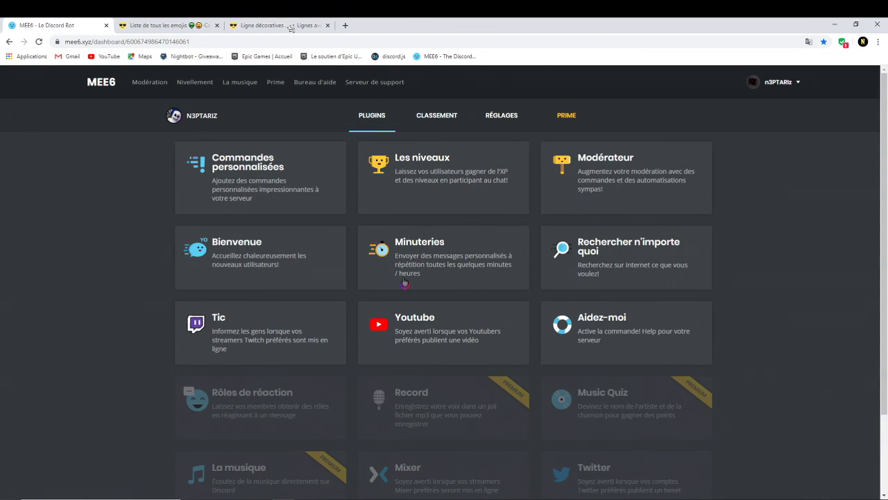
{"action": "left_click", "coordinate": [397, 325]}
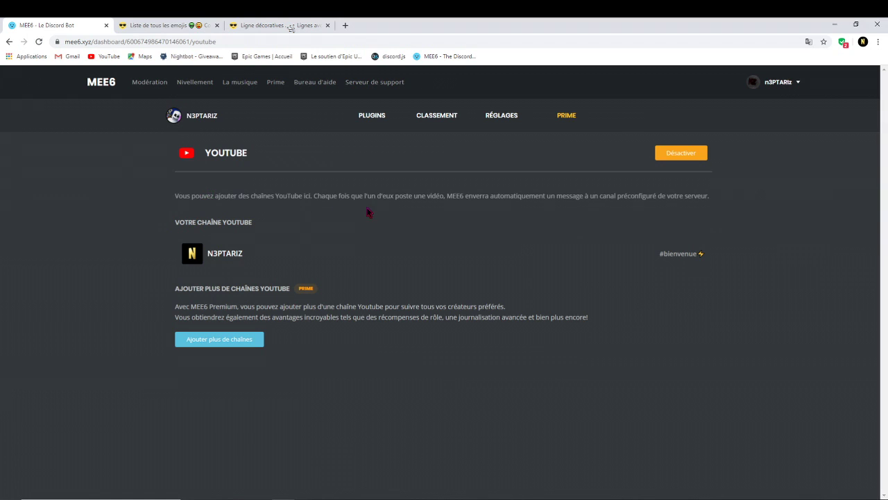
{"action": "left_click", "coordinate": [360, 115]}
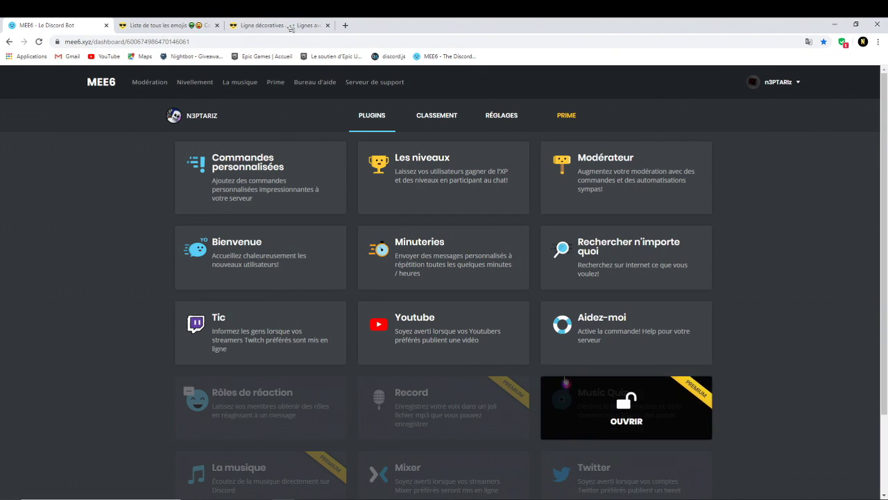
Step: Enable the Rôles de réaction plugin
{"action": "scroll", "coordinate": [485, 346], "scroll_direction": "down", "scroll_amount": 2}
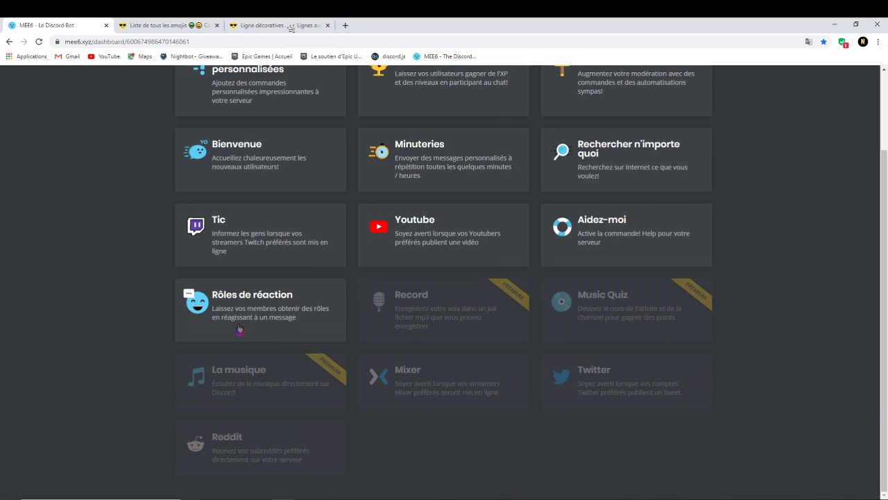
{"action": "left_click", "coordinate": [239, 328]}
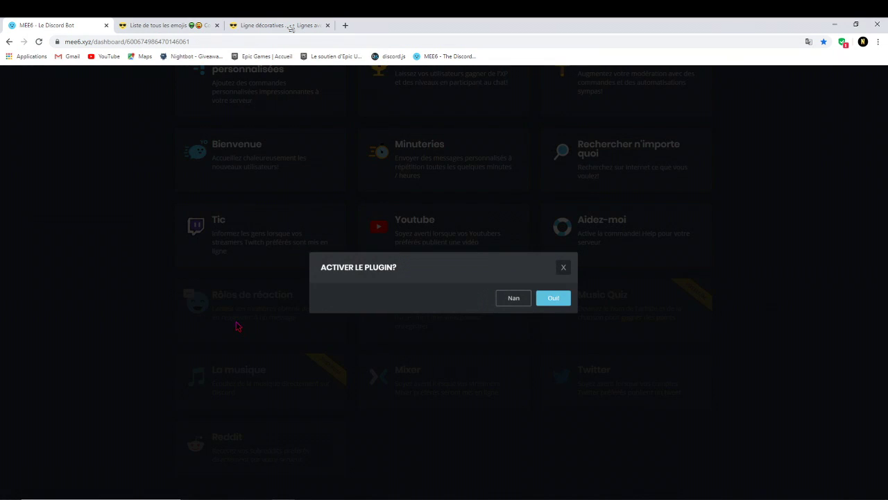
{"action": "left_click", "coordinate": [551, 302]}
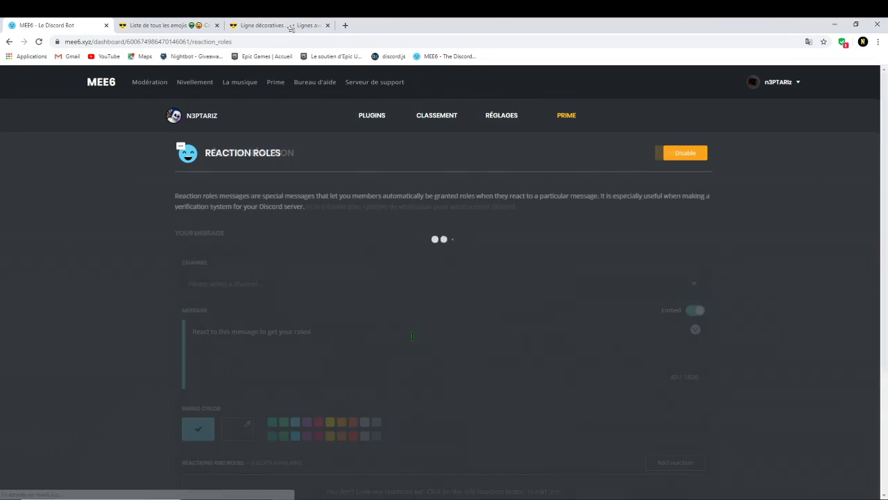
Step: Draft a reaction role message for the bienvenue channel, clearing the default "React to this message to get your roles!" text
{"action": "scroll", "coordinate": [264, 195], "scroll_direction": "down", "scroll_amount": 2}
{"action": "left_click", "coordinate": [264, 195]}
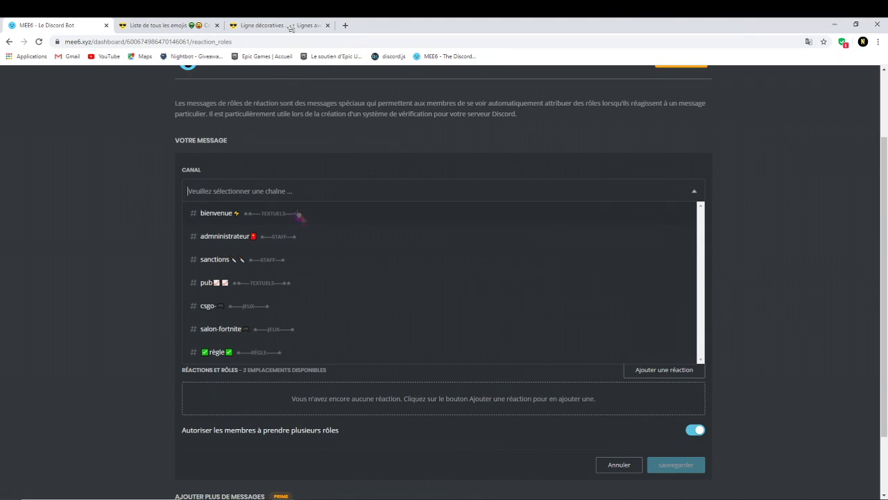
{"action": "left_click", "coordinate": [259, 217]}
{"action": "left_click_drag", "start_coordinate": [316, 239], "coordinate": [169, 231]}
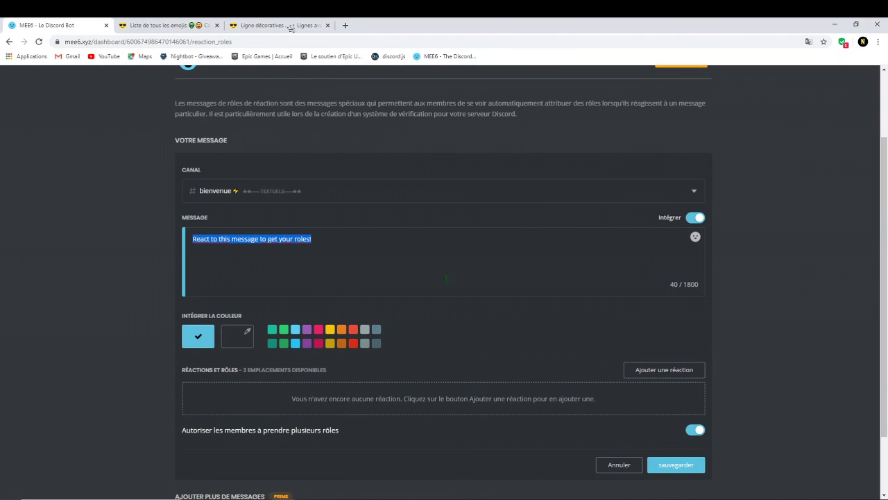
{"action": "key", "text": "BackSpace"}
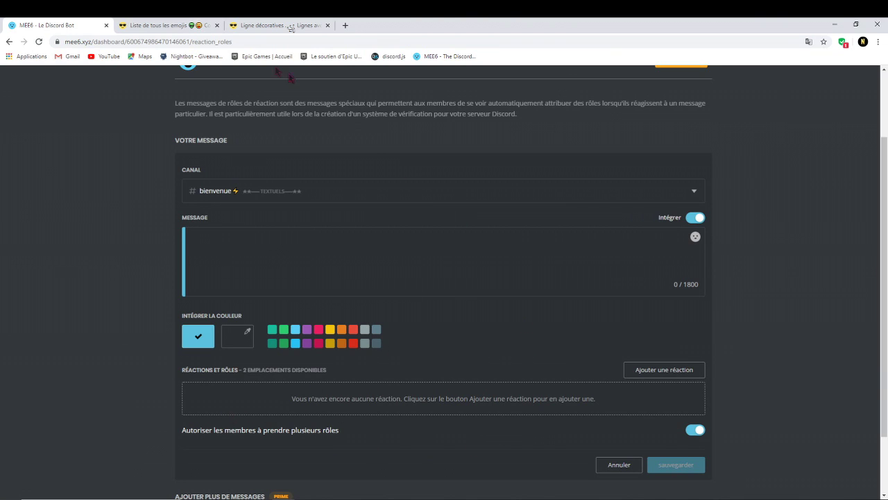
Step: Discard the reaction role message draft and disable the Rôles de réaction plugin
{"action": "left_click", "coordinate": [601, 465]}
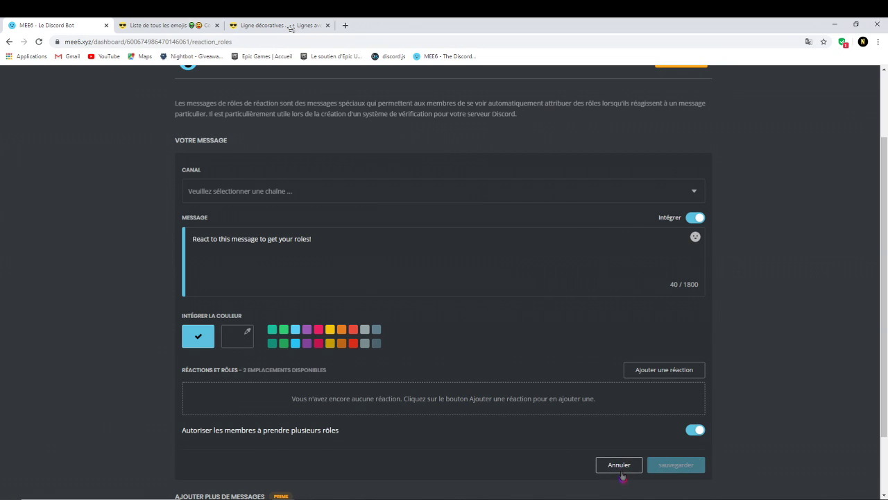
{"action": "scroll", "coordinate": [572, 353], "scroll_direction": "up", "scroll_amount": 2}
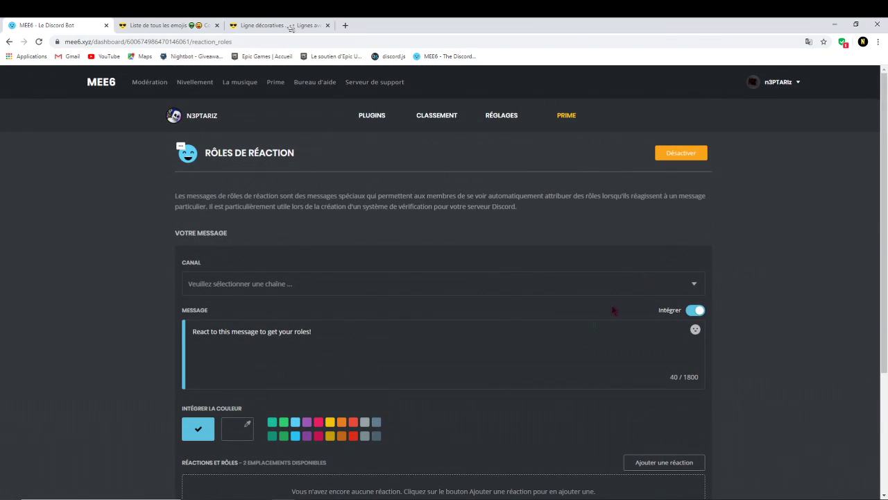
{"action": "left_click", "coordinate": [668, 152]}
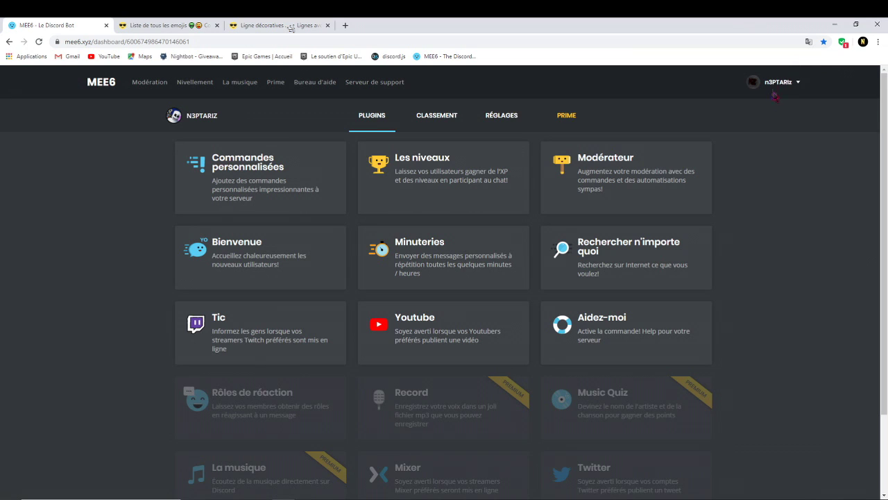
Step: Switch to Discord and view the server's salon-fortnite and csgo channels
{"action": "left_click", "coordinate": [246, 498]}
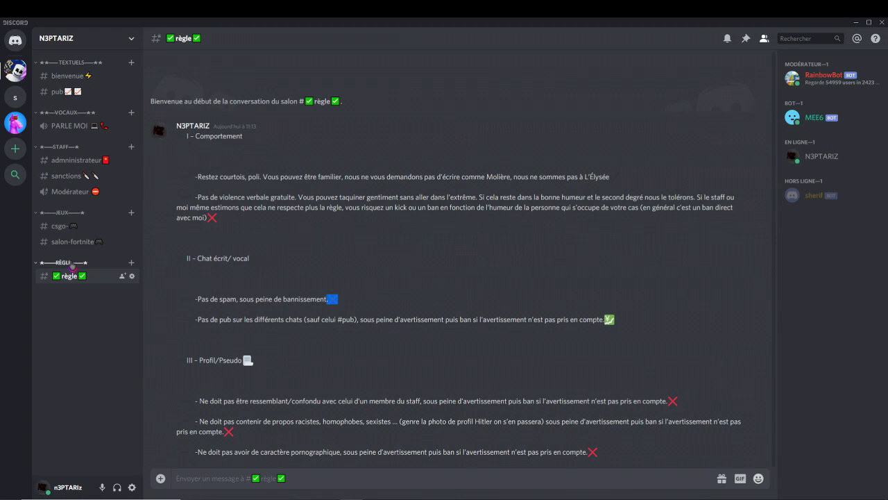
{"action": "left_click", "coordinate": [70, 245]}
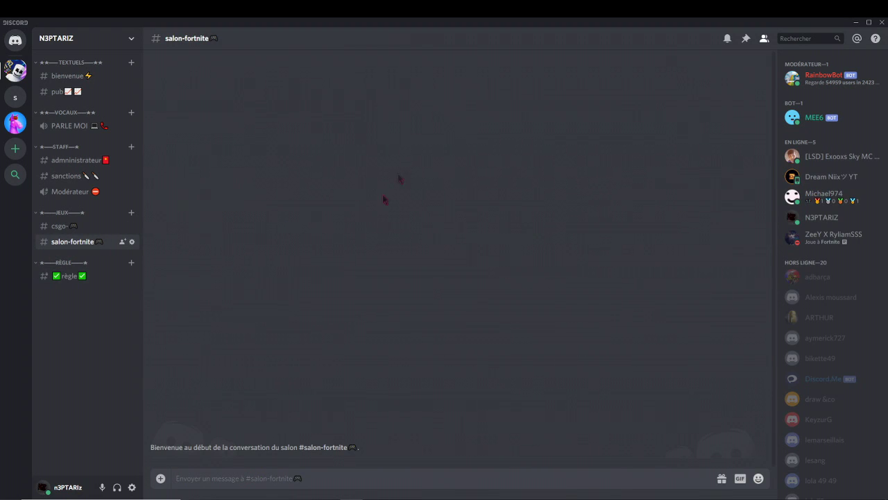
{"action": "left_click", "coordinate": [63, 228]}
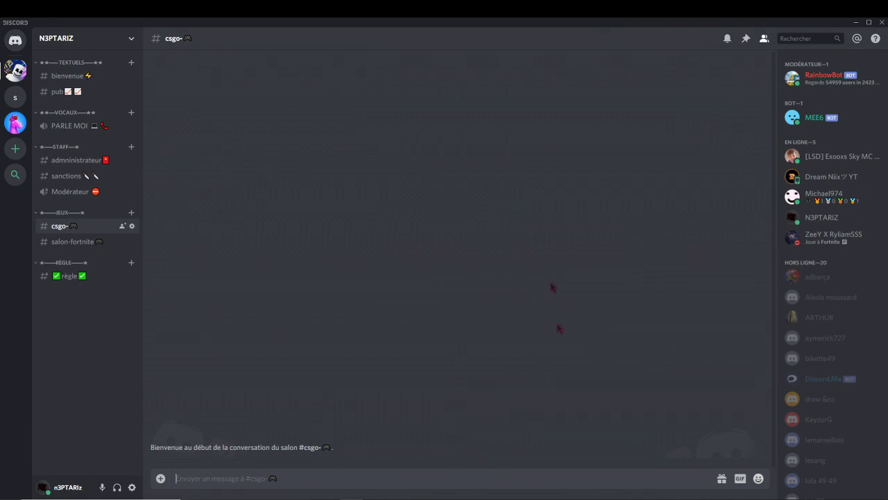
Step: Join the Modérateur voice channel in the staff category and disconnect from it
{"action": "left_click", "coordinate": [64, 193]}
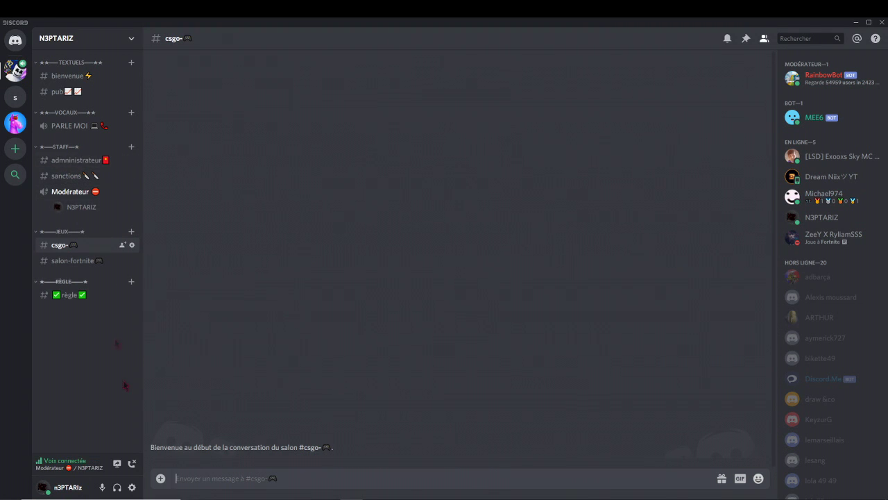
{"action": "left_click", "coordinate": [132, 463]}
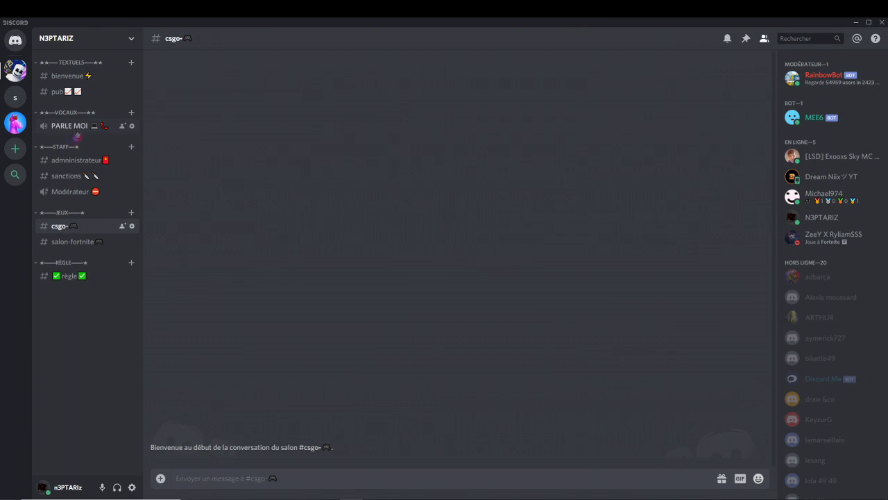
Step: Examine MEE6's messages in the bienvenue channel, especially the Twitch live announcement, and open the pub channel
{"action": "left_click", "coordinate": [67, 75]}
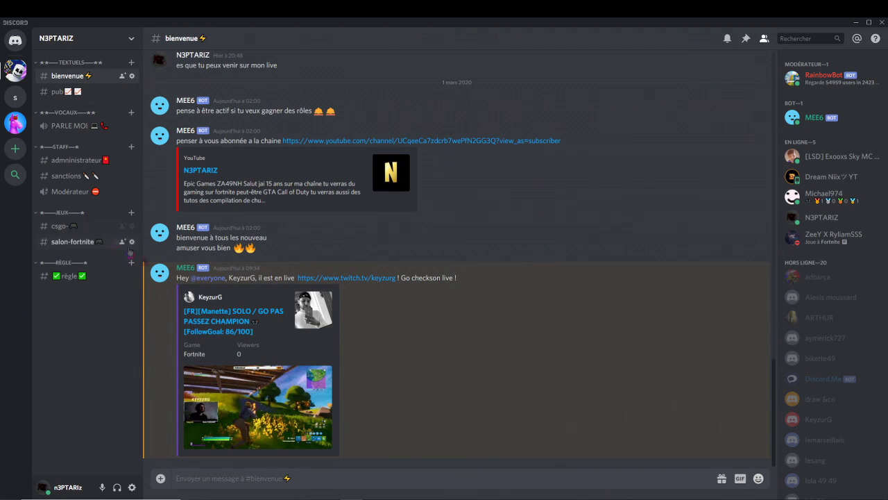
{"action": "scroll", "coordinate": [417, 208], "scroll_direction": "up", "scroll_amount": 3}
{"action": "scroll", "coordinate": [161, 161], "scroll_direction": "down", "scroll_amount": 3}
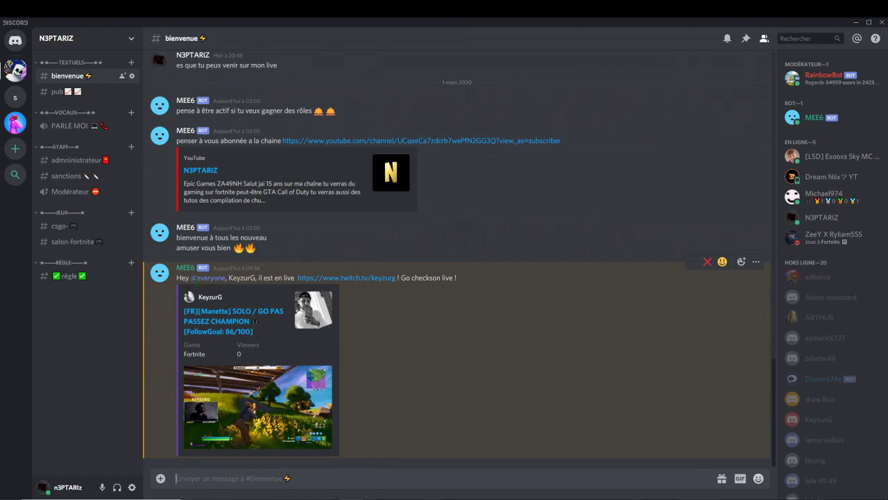
{"action": "left_click_drag", "start_coordinate": [176, 277], "coordinate": [443, 279]}
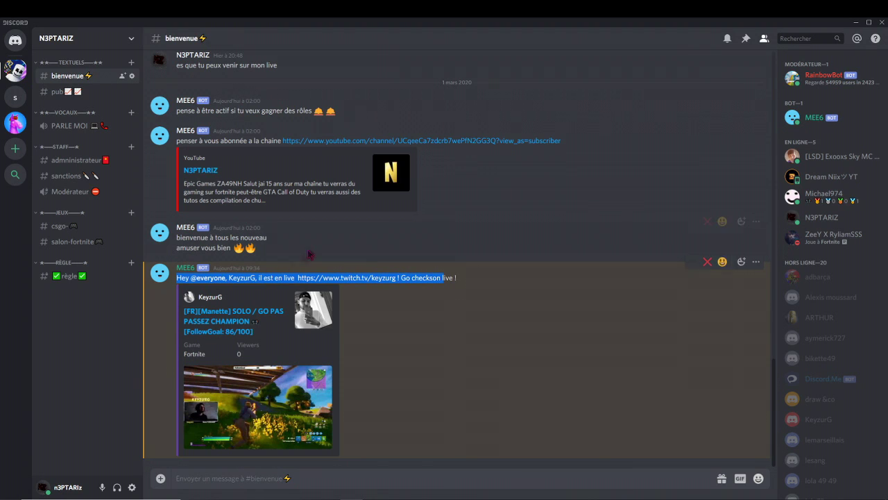
{"action": "left_click", "coordinate": [444, 279]}
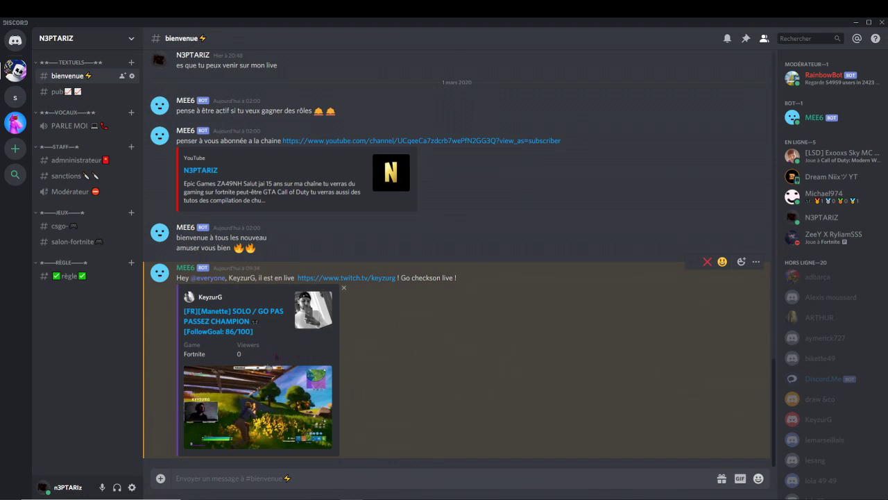
{"action": "left_click", "coordinate": [59, 91]}
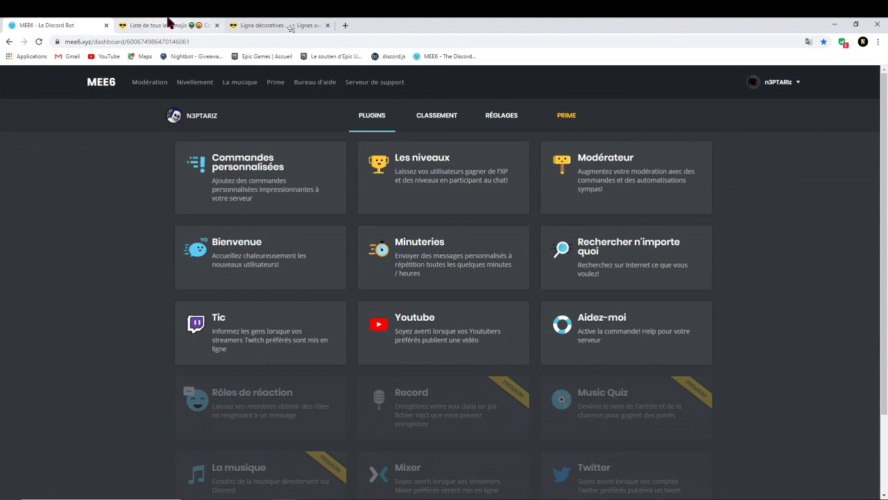
Step: Switch to the browser, view the emoji list and decorative lines pages, and return to the MEE6 plugins dashboard
{"action": "left_click", "coordinate": [171, 25]}
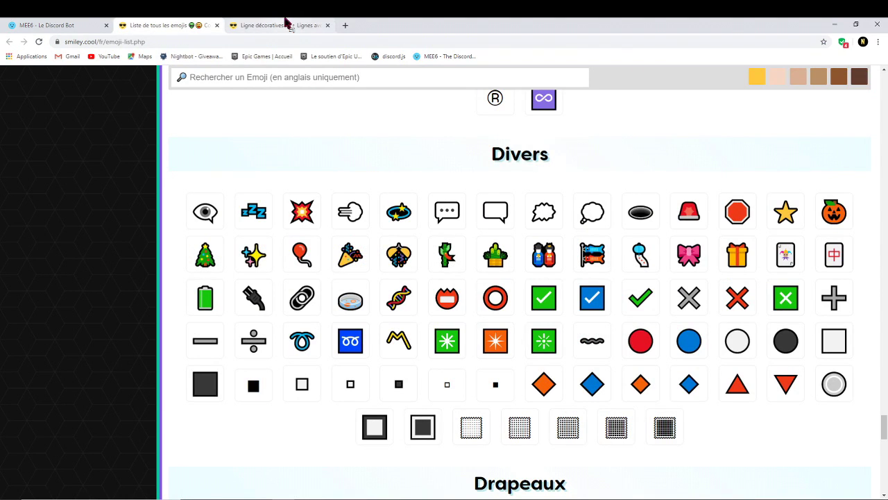
{"action": "left_click", "coordinate": [285, 24]}
{"action": "left_click", "coordinate": [68, 24]}
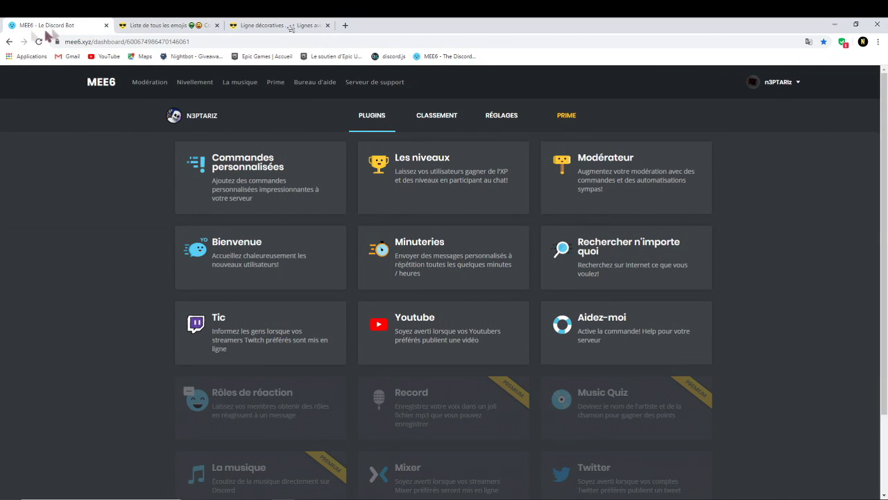